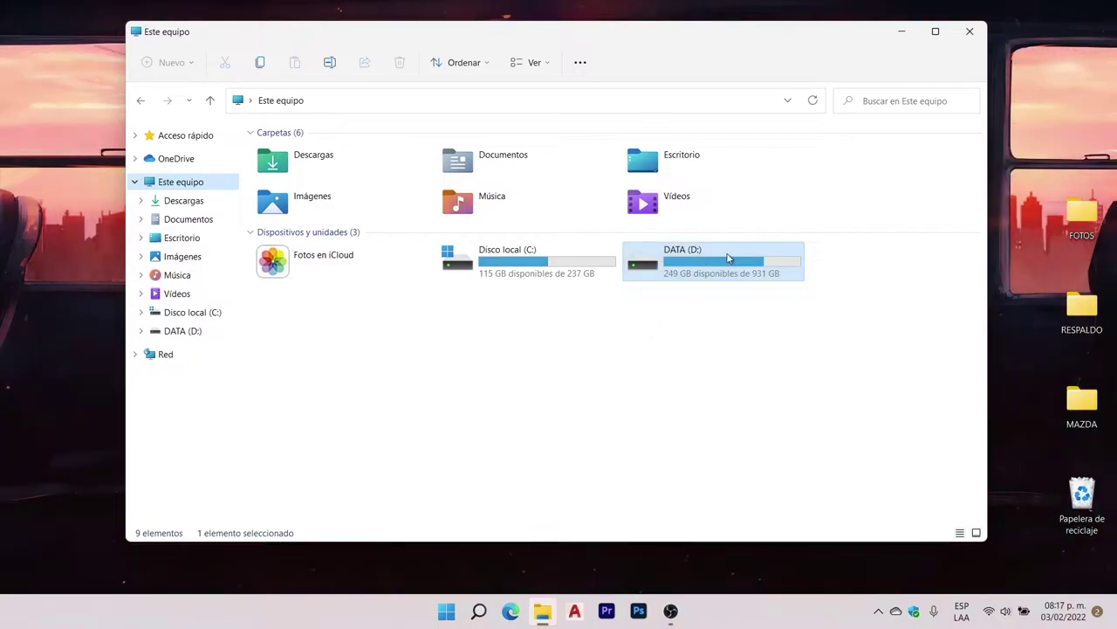
# Step: Look through the user profile folder inside Usuarios on Disco local (C:), then return to Este equipo
pyautogui.click(663, 383)
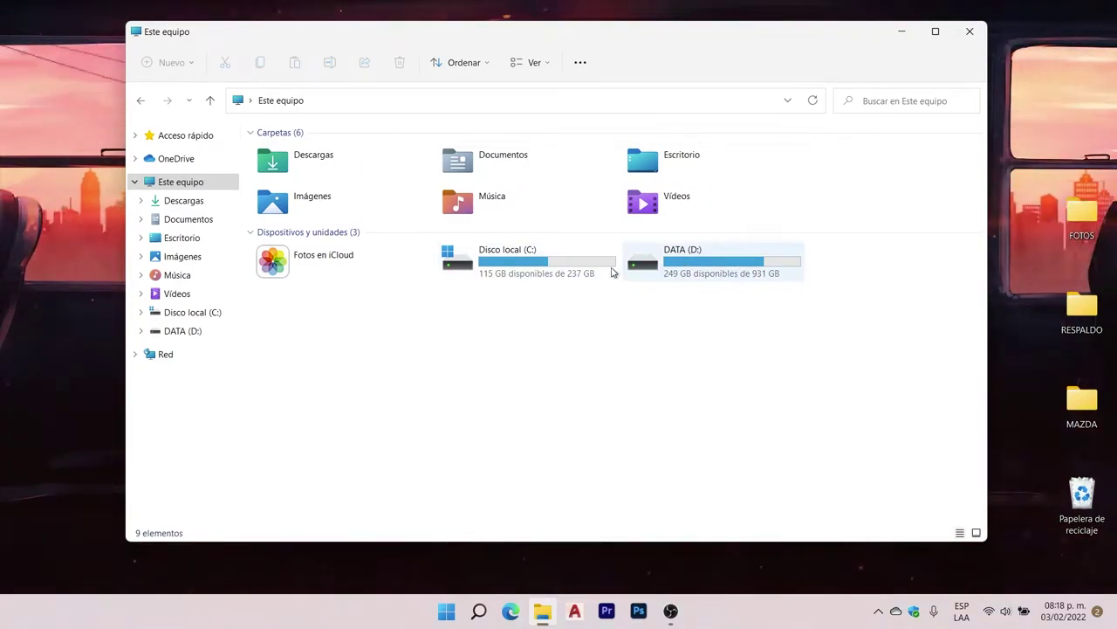
pyautogui.moveTo(702, 273)
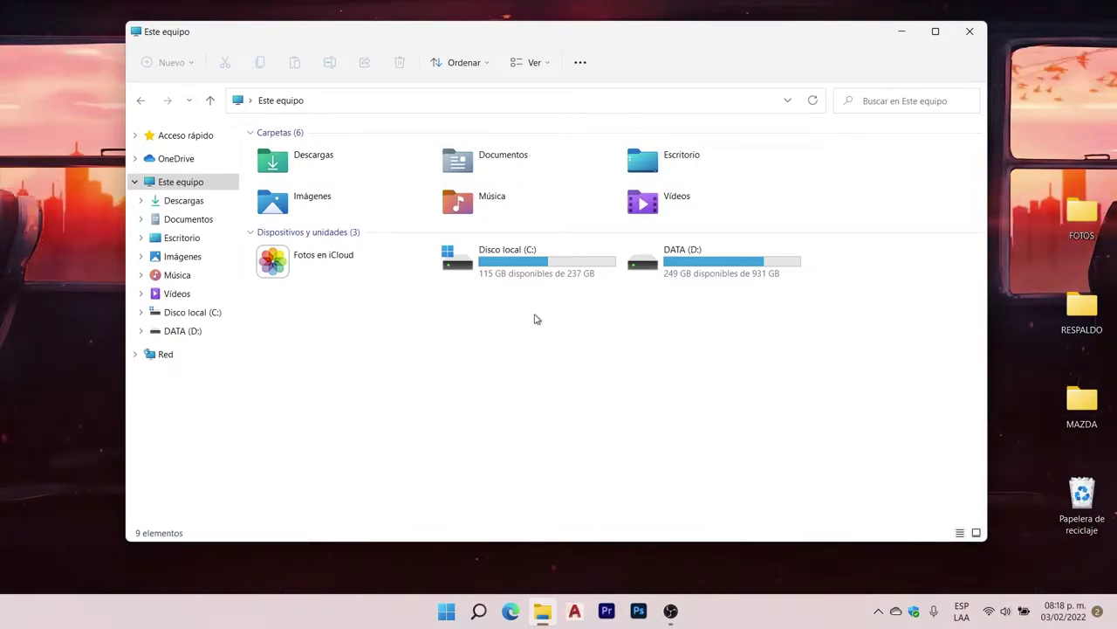
pyautogui.doubleClick(524, 266)
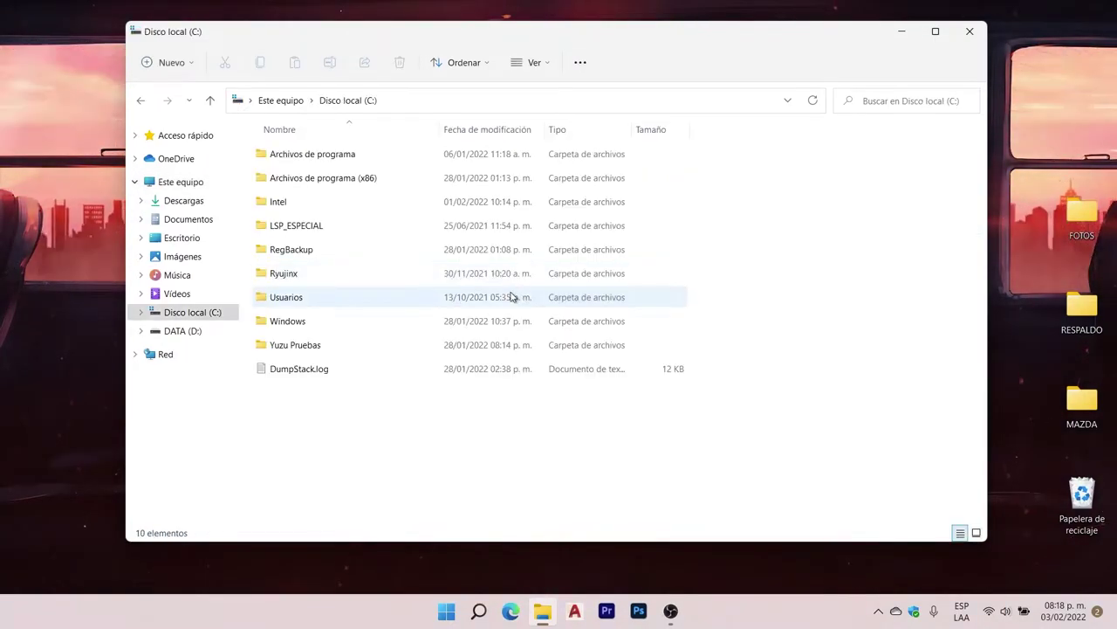
pyautogui.doubleClick(292, 302)
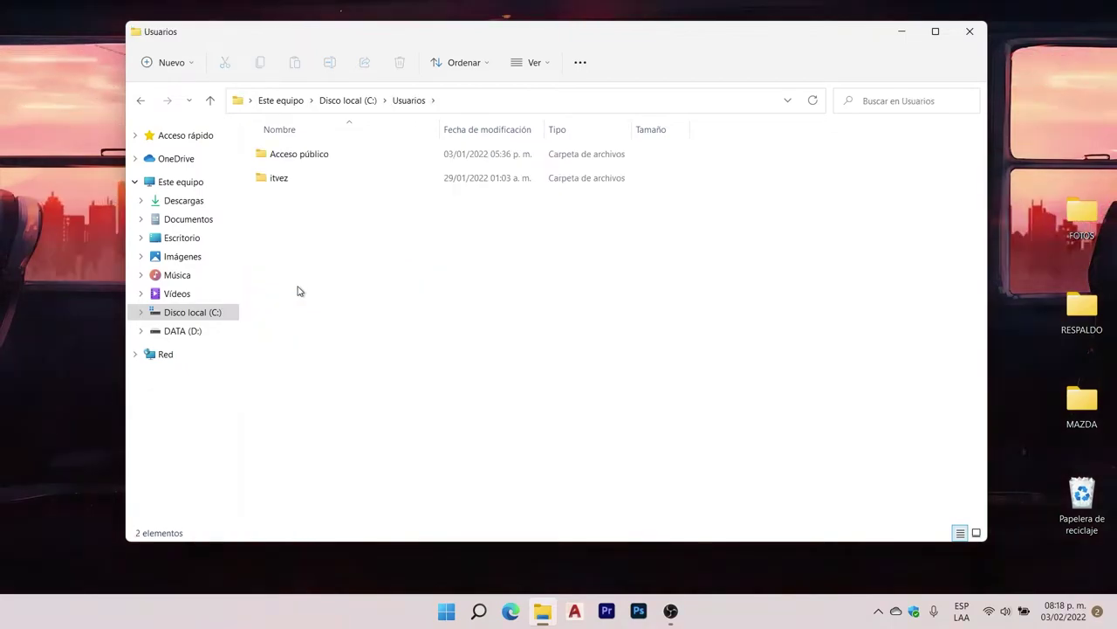
pyautogui.doubleClick(287, 179)
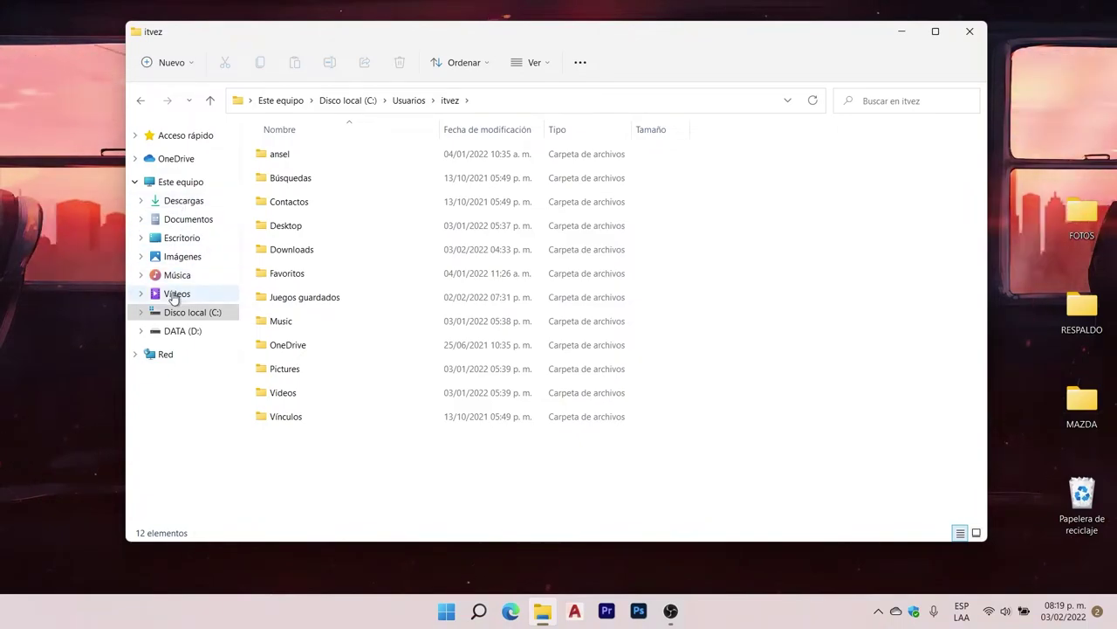
pyautogui.click(140, 101)
pyautogui.click(140, 101)
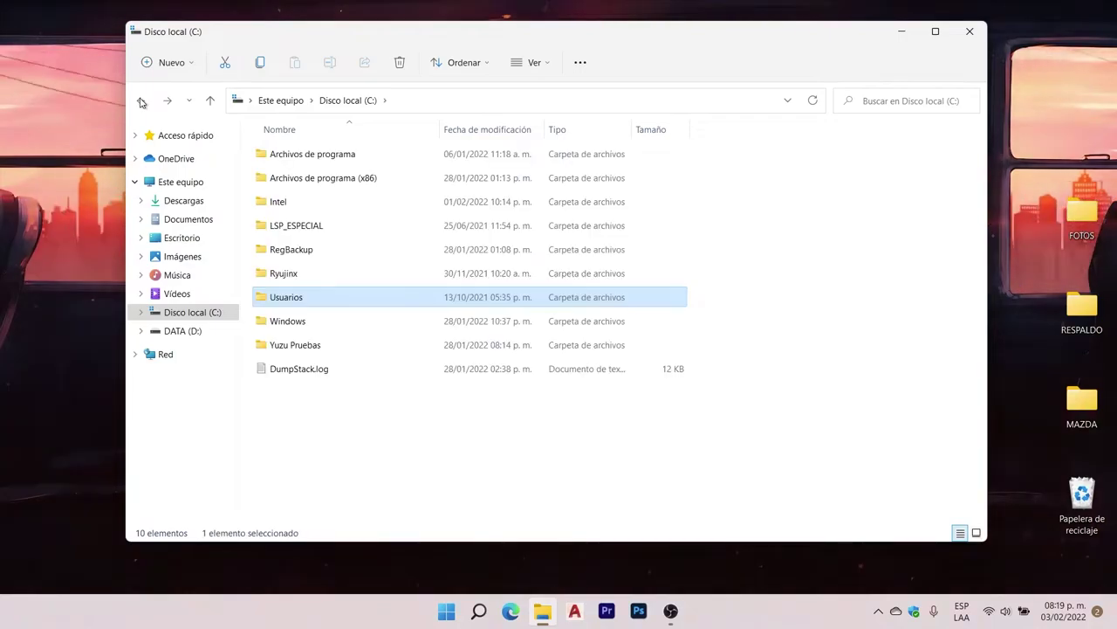
pyautogui.click(141, 102)
pyautogui.click(555, 371)
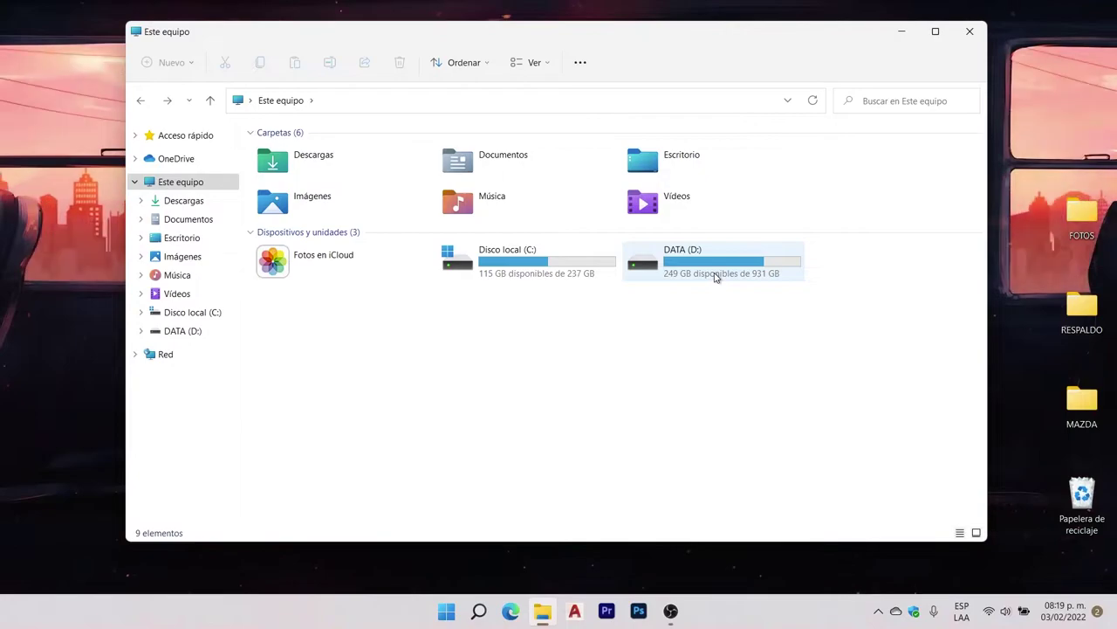
# Step: Open the personal user folder on the DATA (D:) drive, dismissing the Configuración notification
pyautogui.moveTo(716, 276)
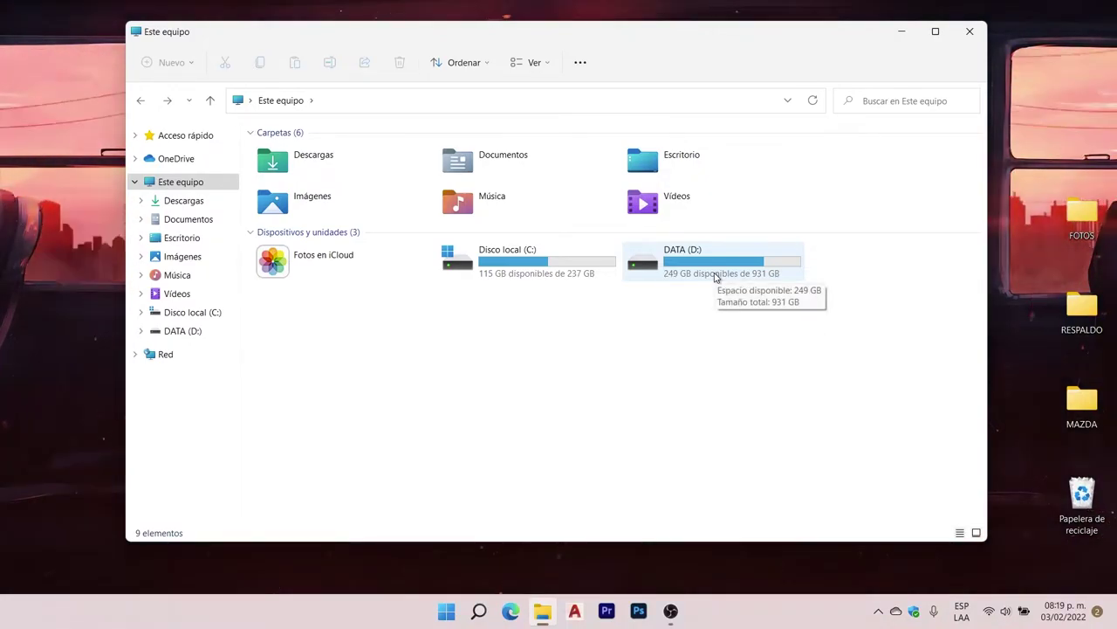
pyautogui.doubleClick(715, 277)
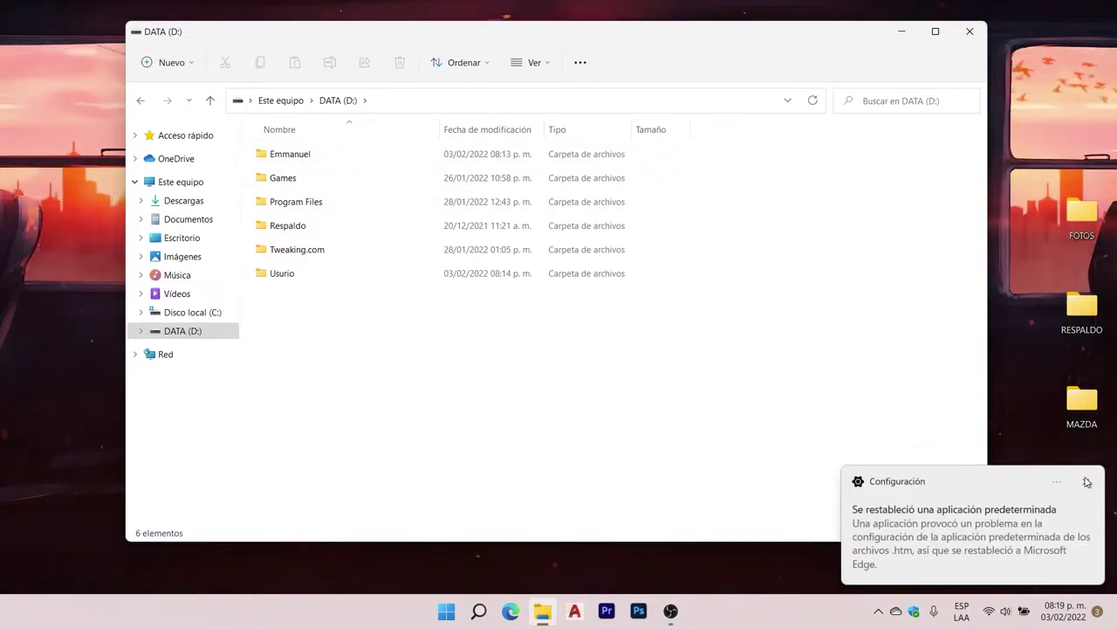
pyautogui.click(1086, 482)
pyautogui.click(294, 154)
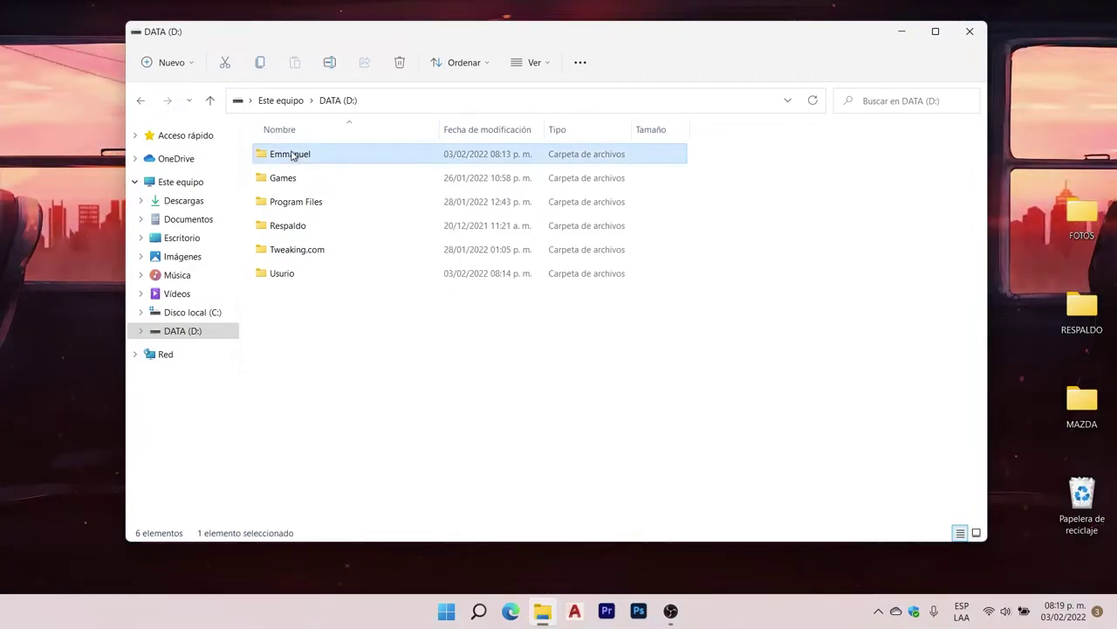
pyautogui.doubleClick(307, 160)
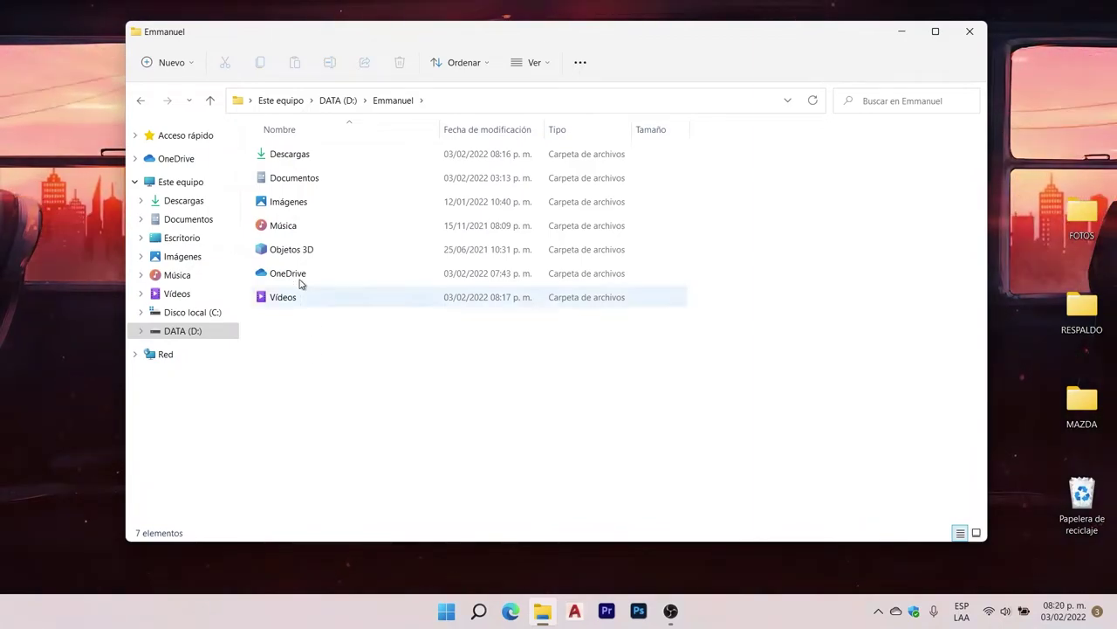
# Step: Create a new folder named Escritorio inside the personal user folder on DATA (D:)
pyautogui.rightClick(293, 349)
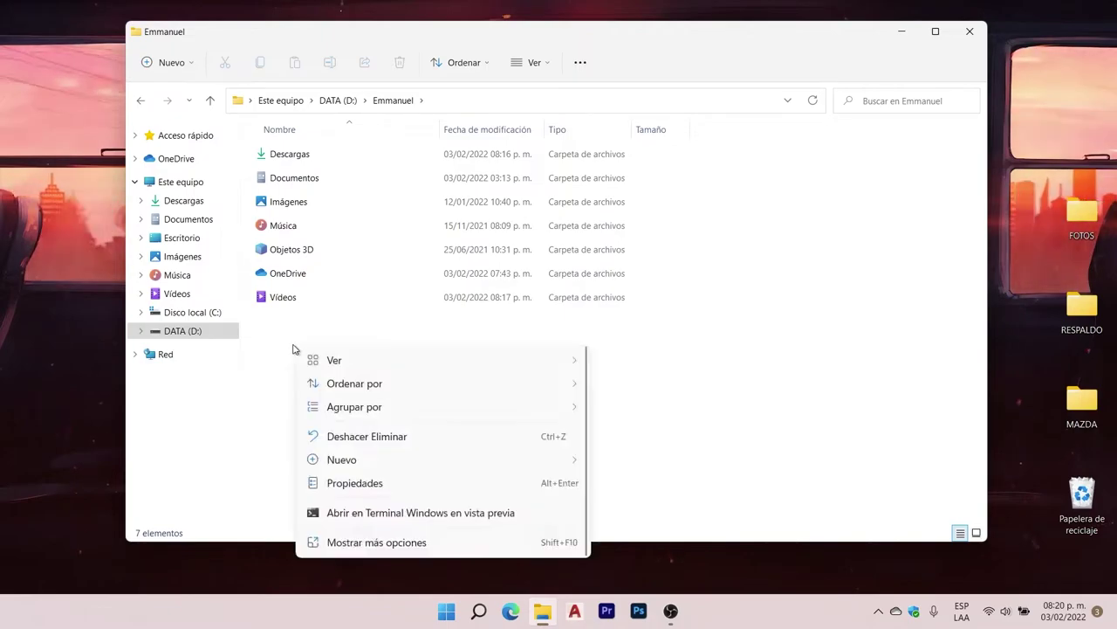
pyautogui.moveTo(381, 459)
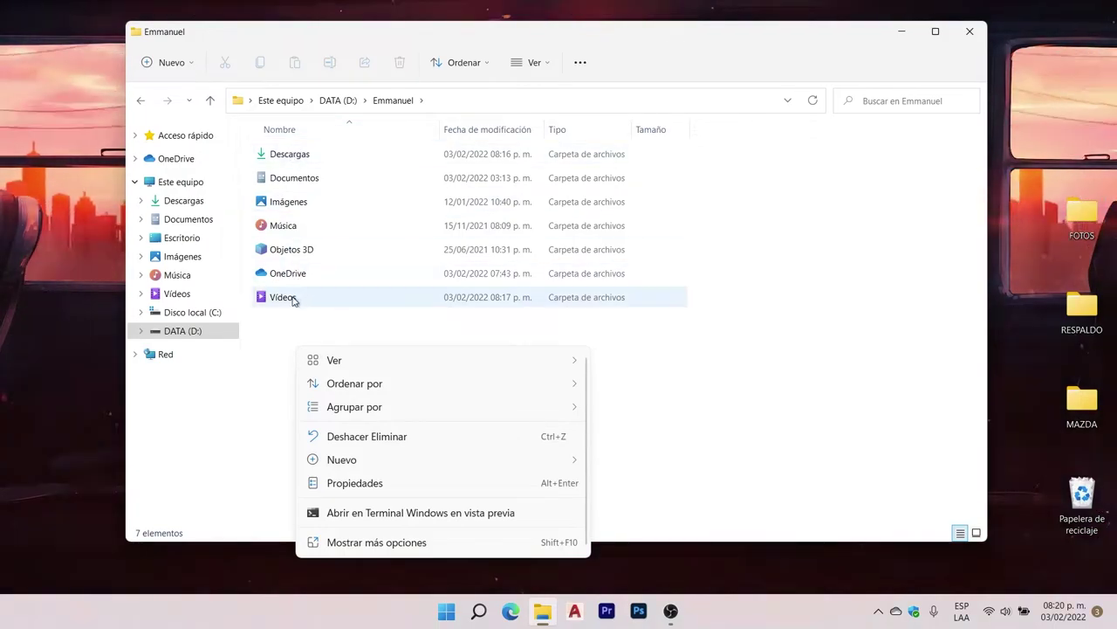
pyautogui.moveTo(523, 461)
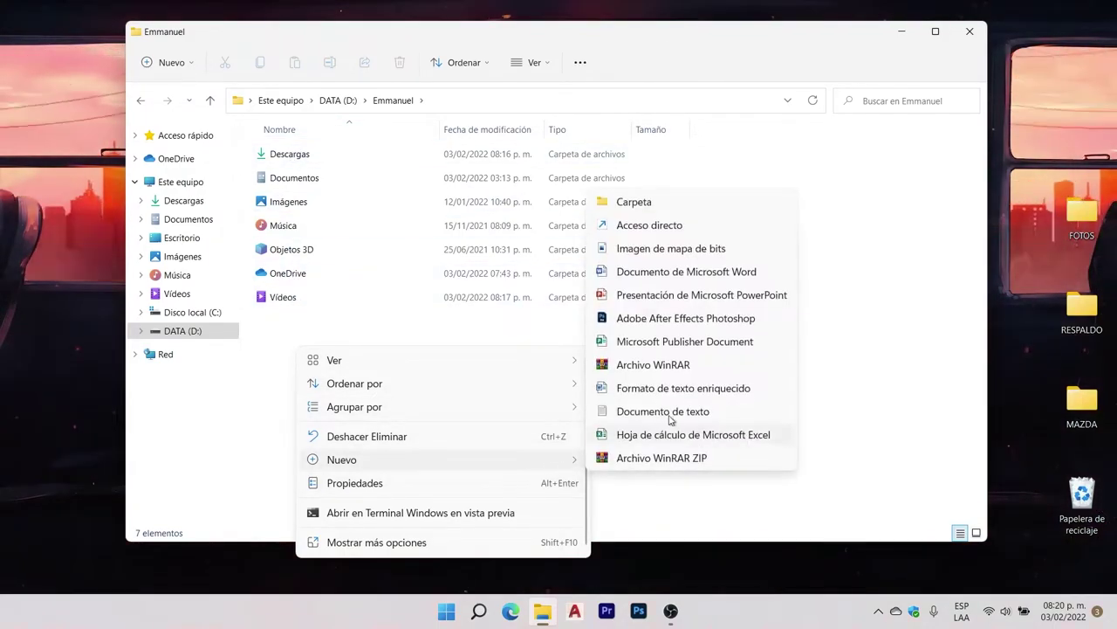
pyautogui.click(654, 210)
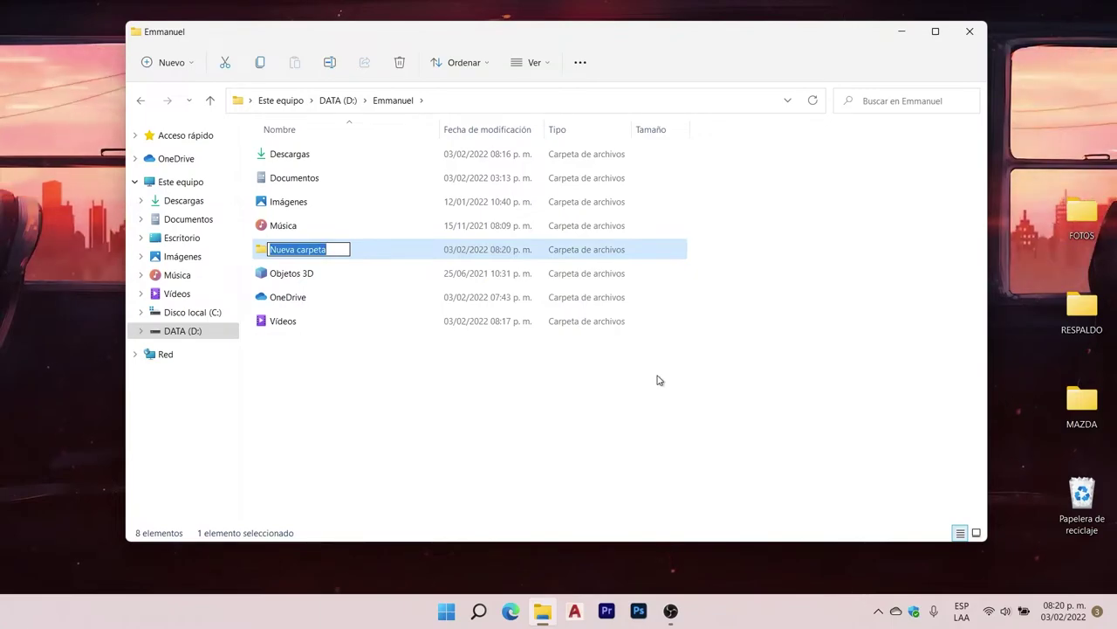
pyautogui.write('Escritorio')
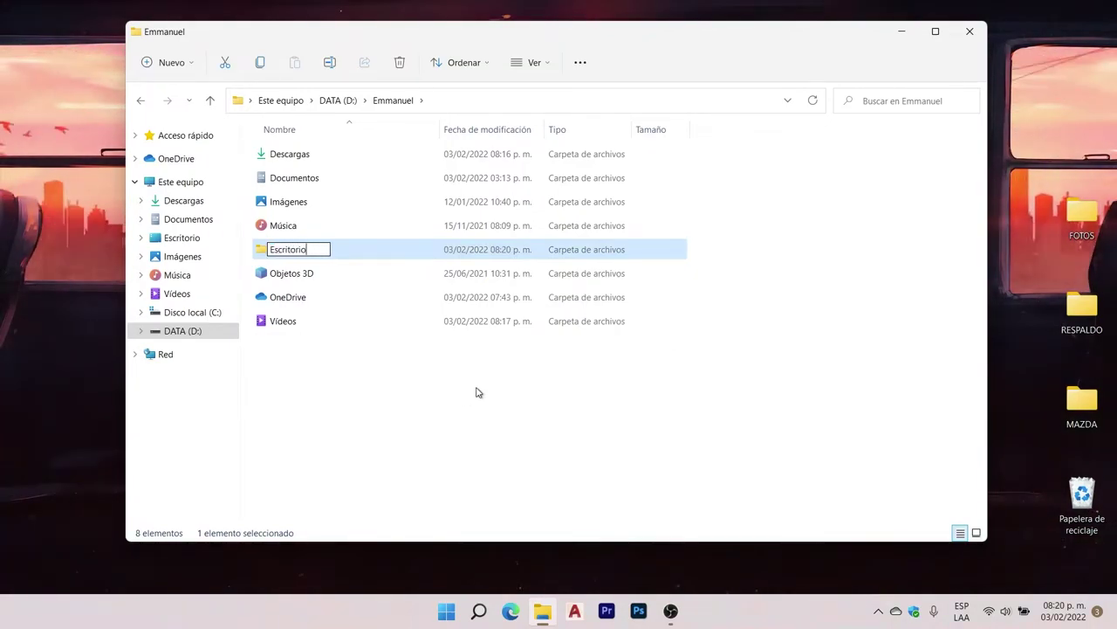
pyautogui.click(443, 411)
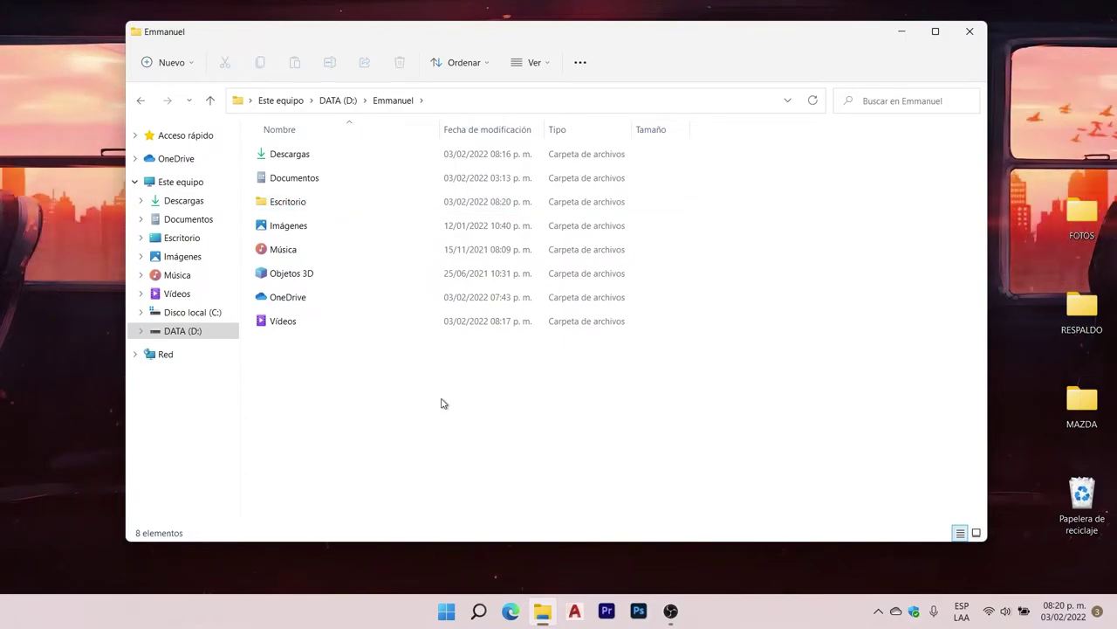
# Step: Display the contents of the personal user folder as large icons
pyautogui.rightClick(441, 402)
pyautogui.moveTo(611, 236)
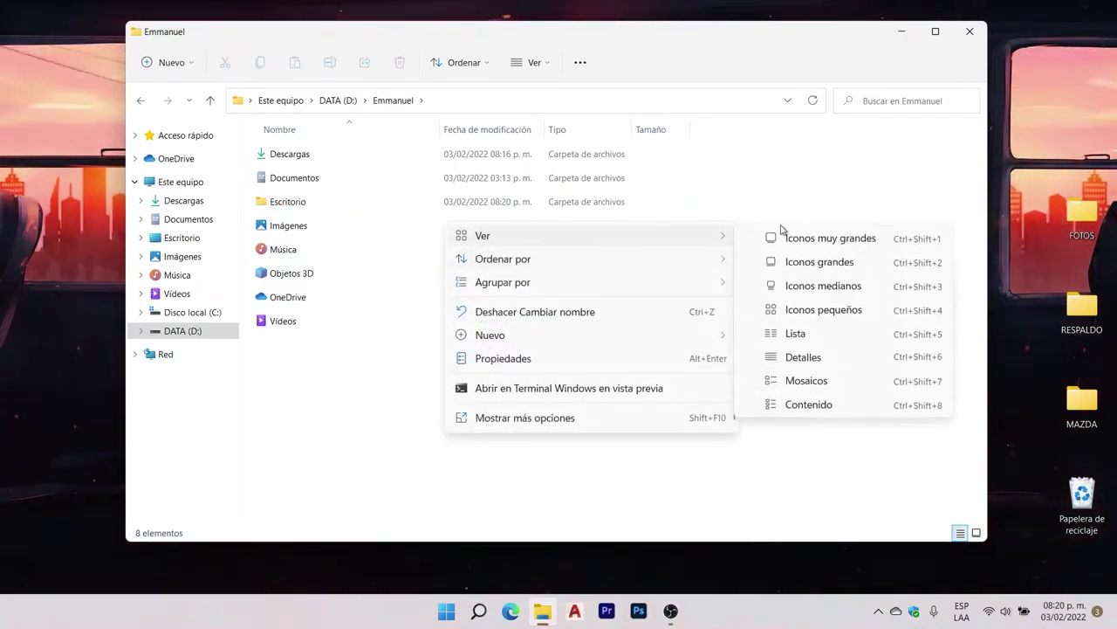
pyautogui.click(816, 262)
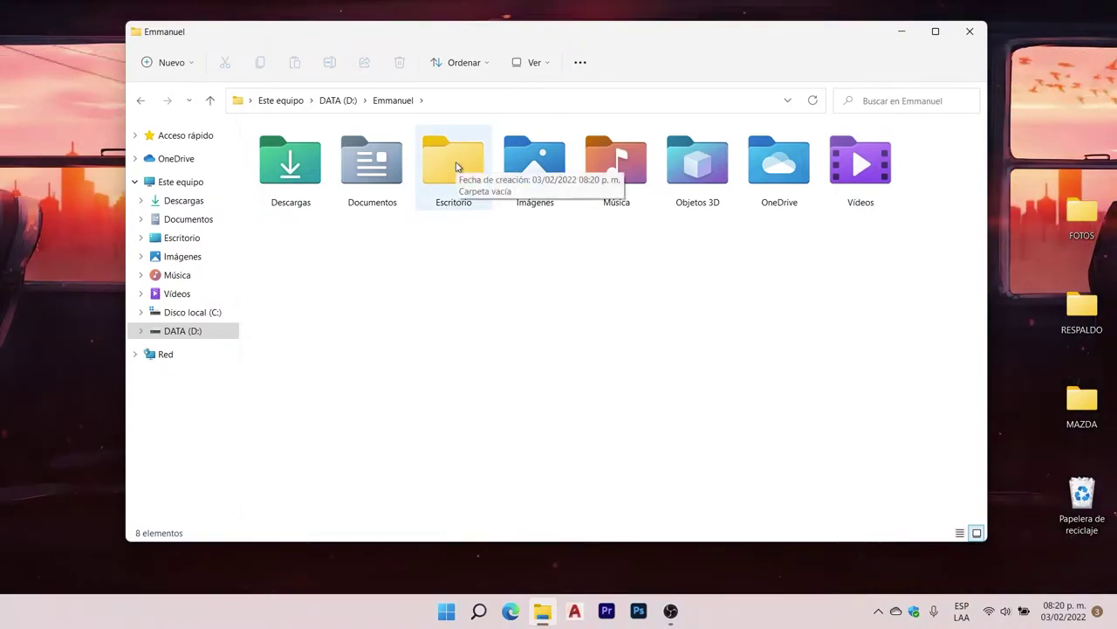
# Step: Open the location settings in the properties of the Escritorio system folder under Este equipo
pyautogui.rightClick(187, 244)
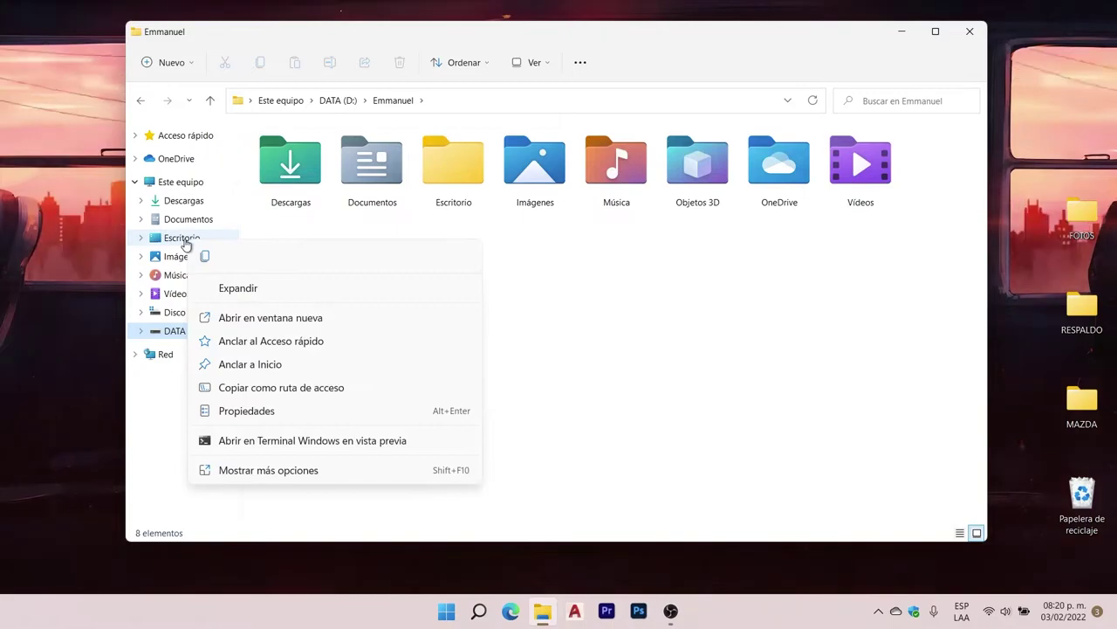
pyautogui.click(257, 417)
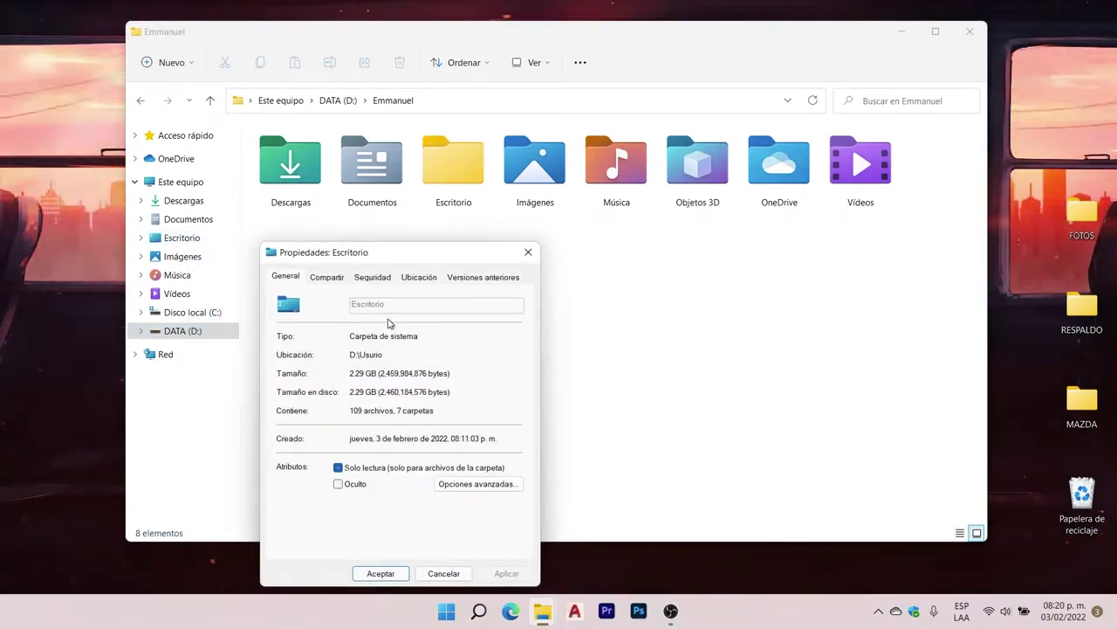
pyautogui.click(419, 278)
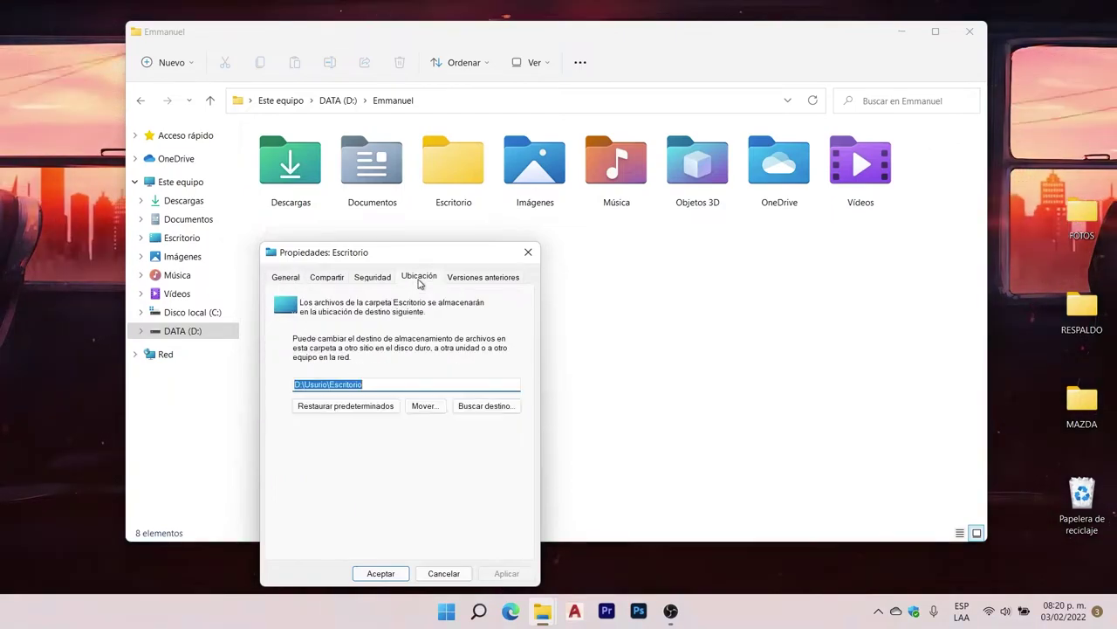
pyautogui.moveTo(446, 257); pyautogui.dragTo(602, 149)
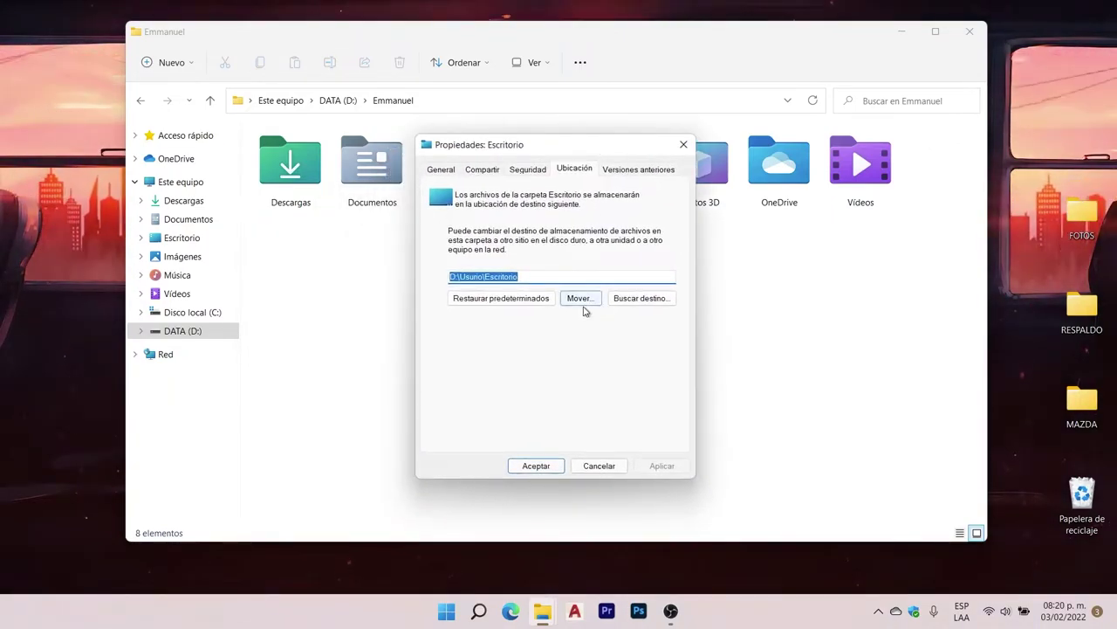
# Step: Relocate the Escritorio system folder to the new Escritorio folder in the personal folder on DATA (D:), moving all its files
pyautogui.click(579, 300)
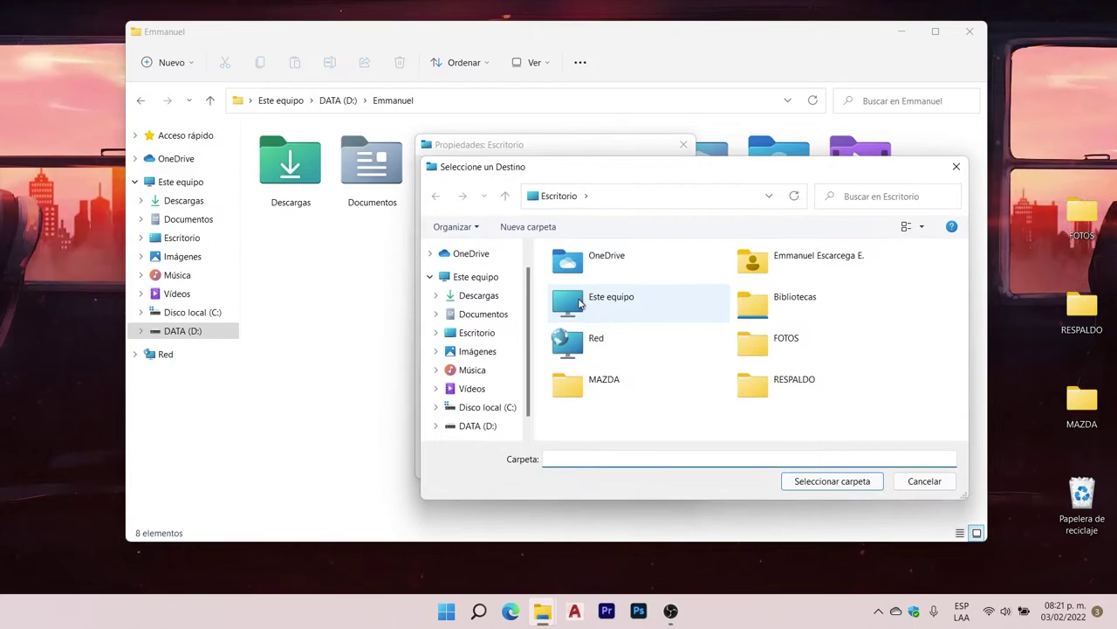
pyautogui.click(483, 432)
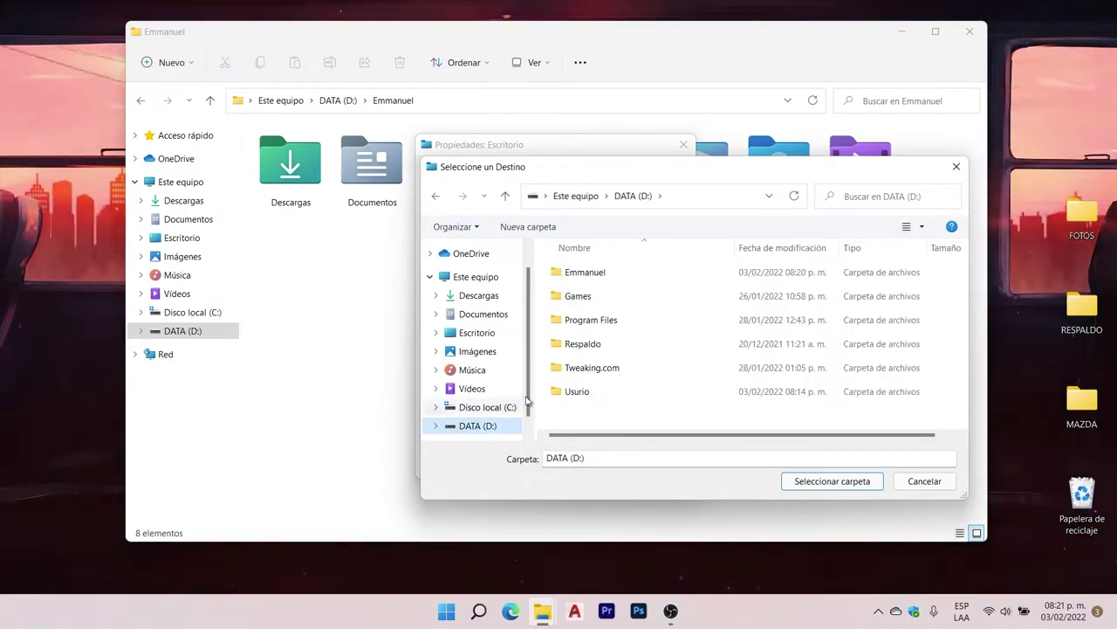
pyautogui.click(591, 276)
pyautogui.doubleClick(593, 276)
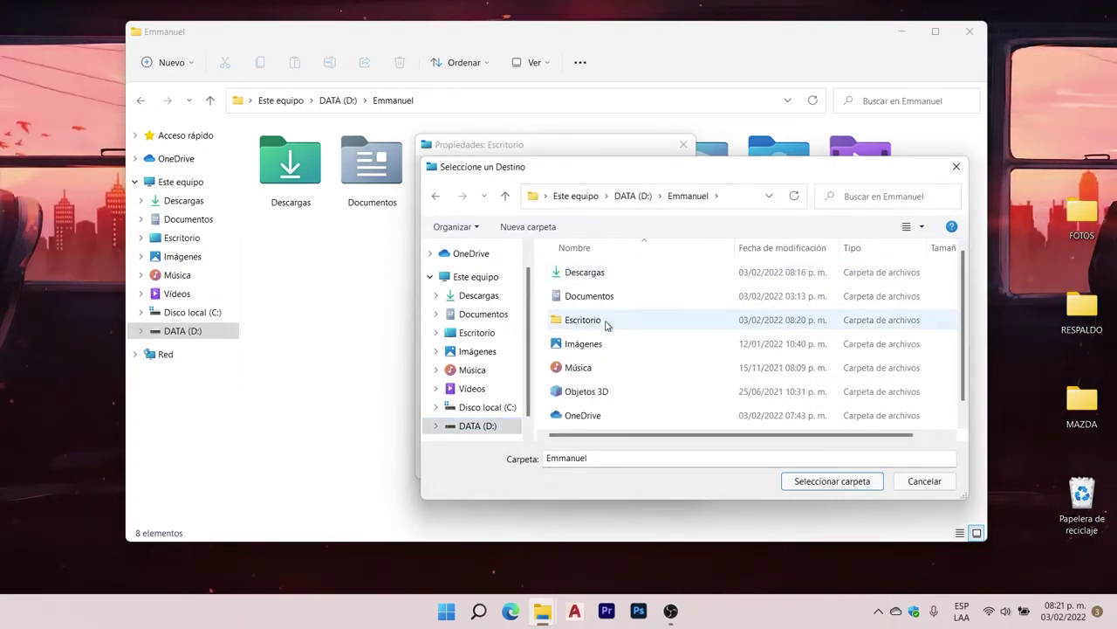
pyautogui.click(584, 321)
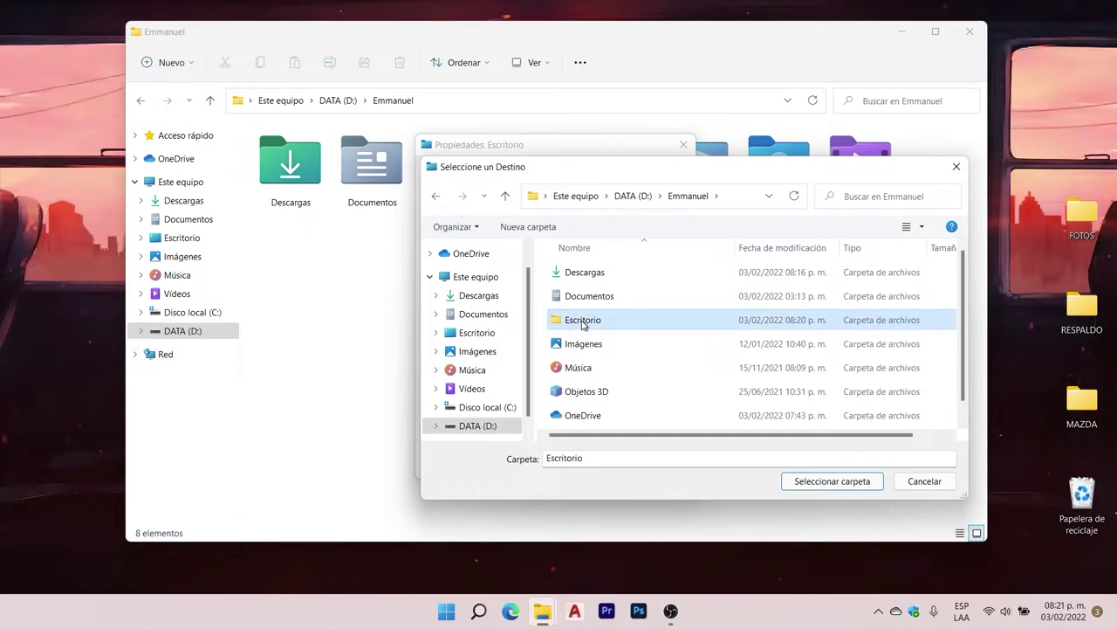
pyautogui.click(831, 482)
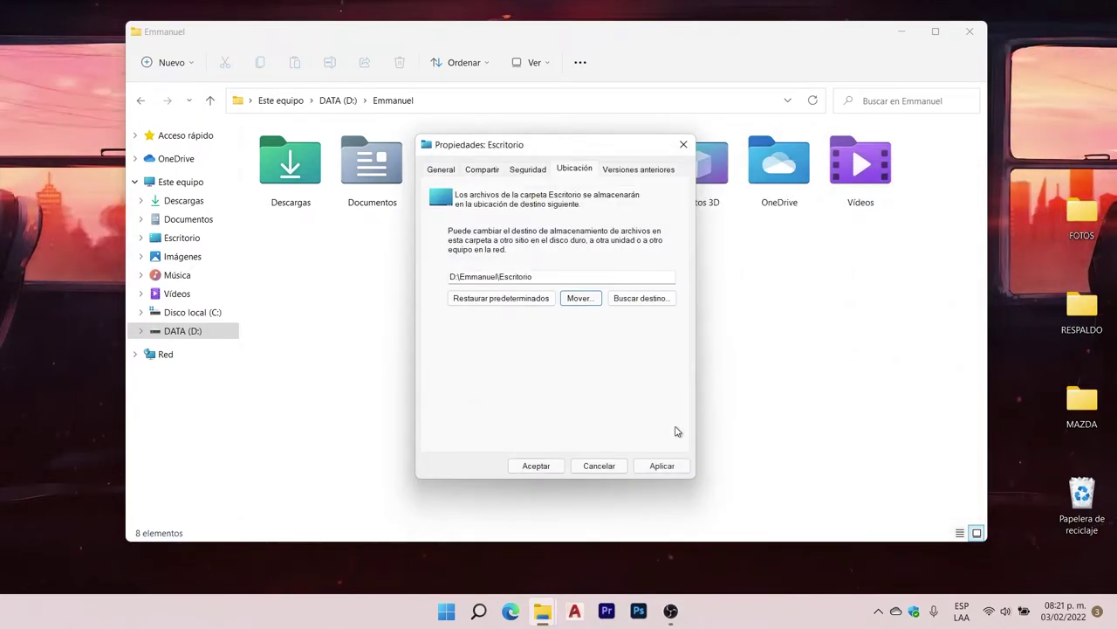
pyautogui.click(539, 468)
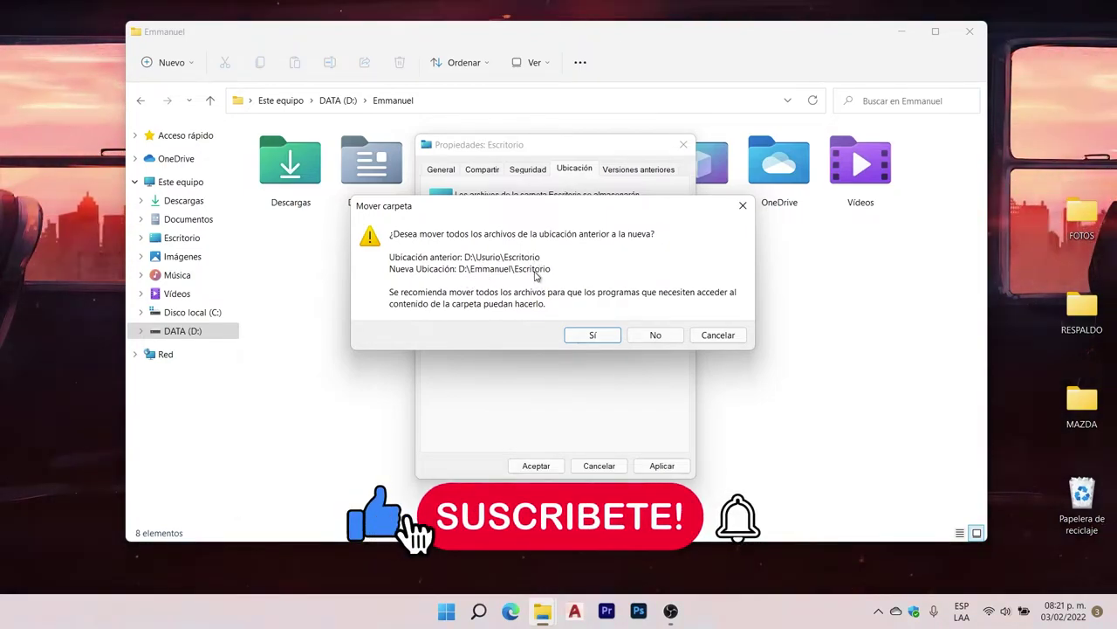
pyautogui.click(592, 336)
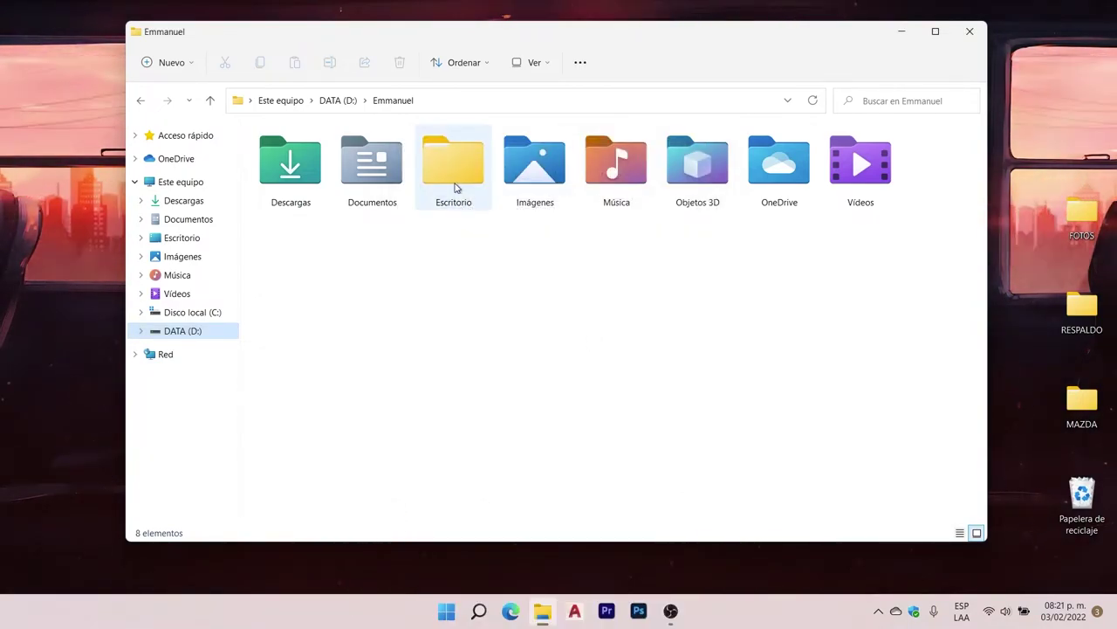
# Step: Open the relocated Escritorio folder and create a test folder named prueba on the Windows desktop
pyautogui.doubleClick(451, 175)
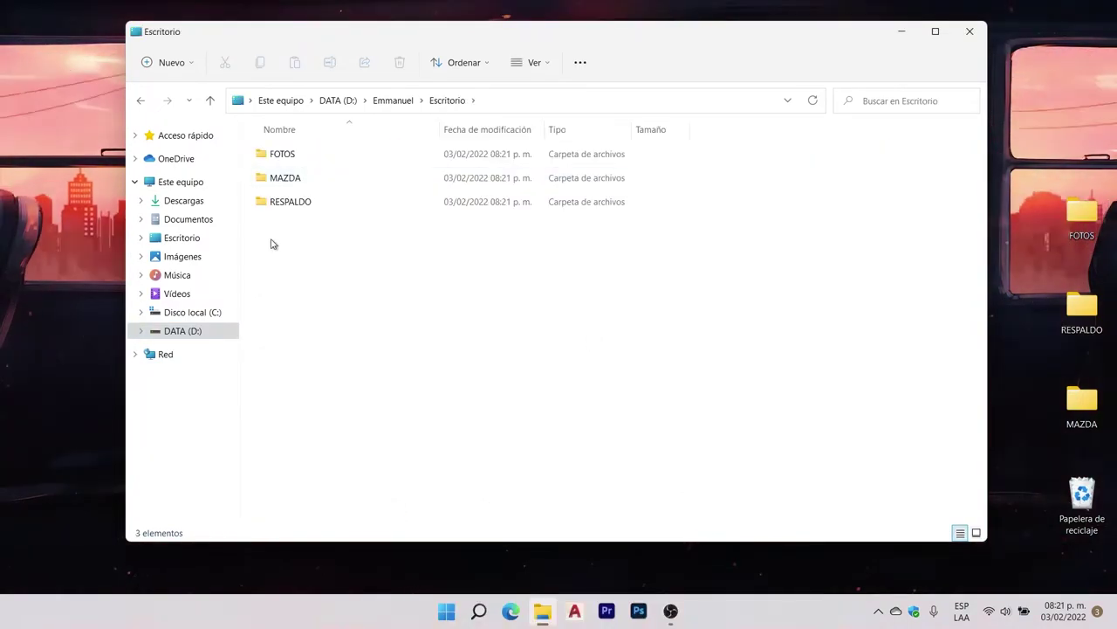
pyautogui.click(1081, 214)
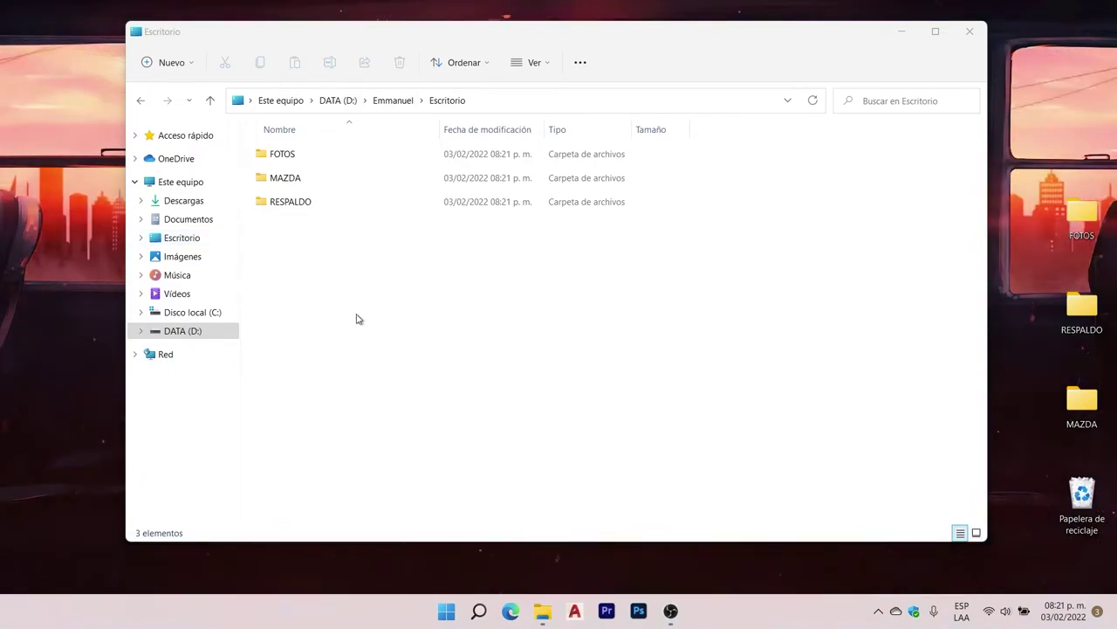
pyautogui.rightClick(48, 284)
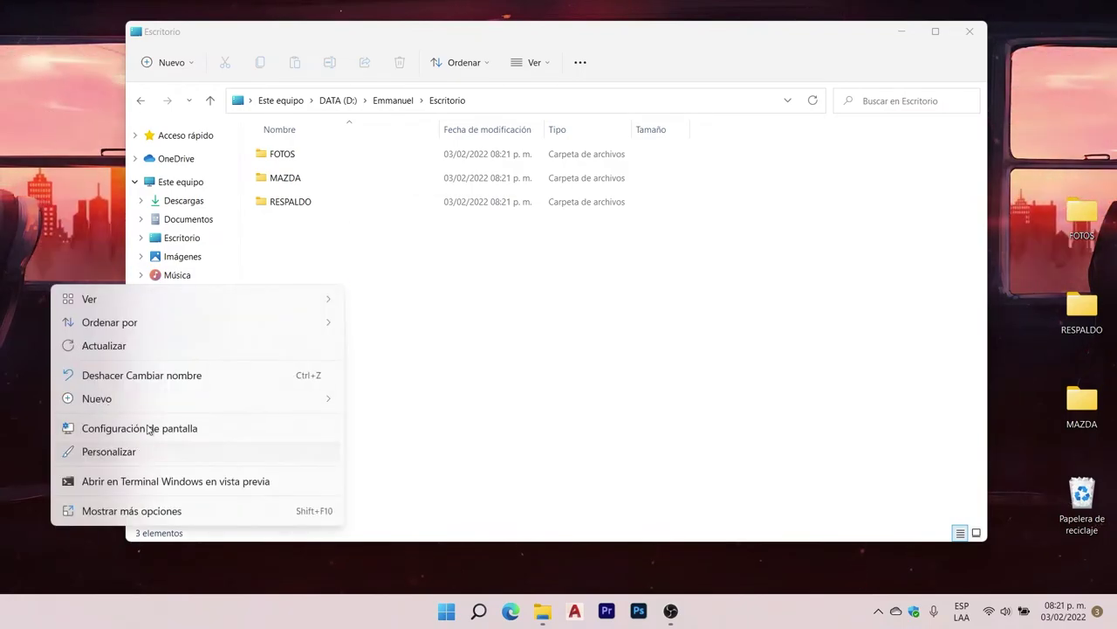
pyautogui.click(404, 140)
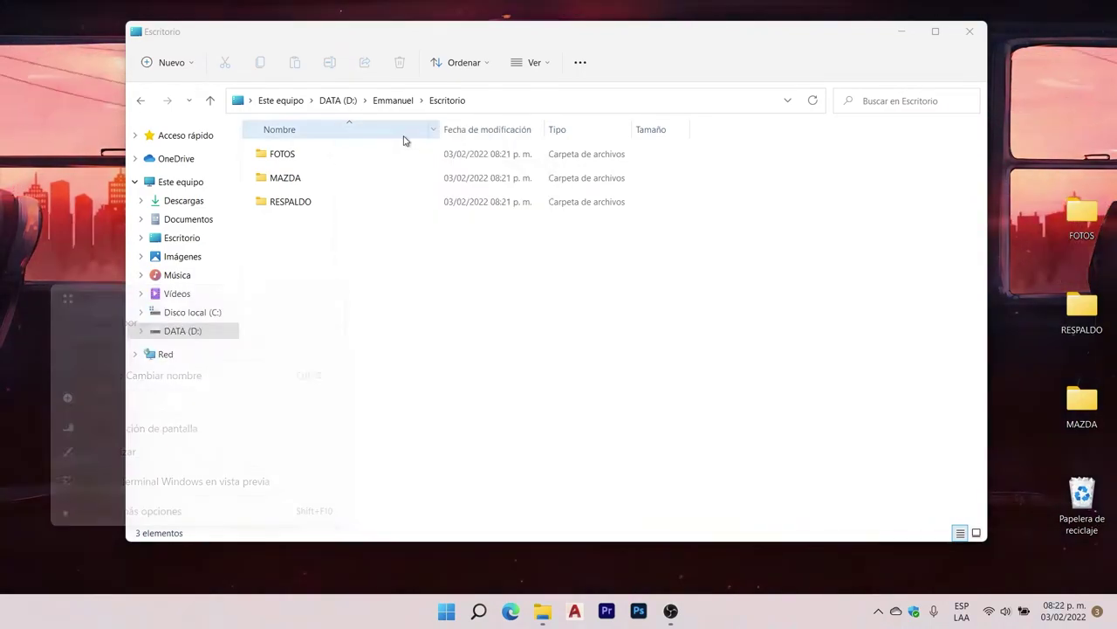
pyautogui.write('prueba')
pyautogui.press('Return')
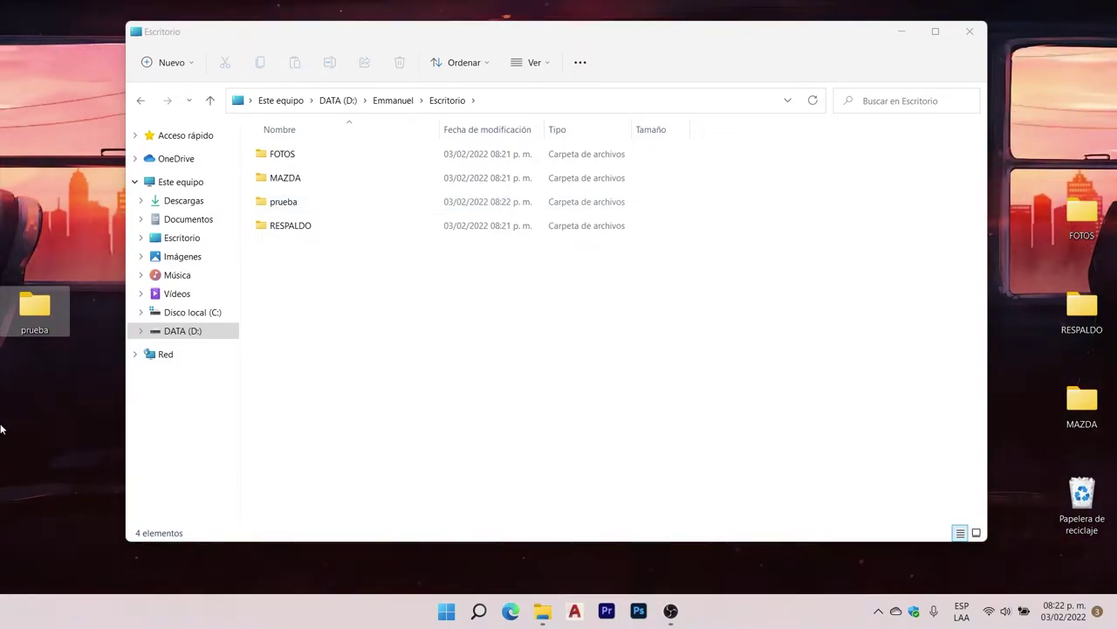
# Step: Compare the Música folder inside the personal folder on DATA (D:) with the Música folder under Este equipo
pyautogui.click(50, 425)
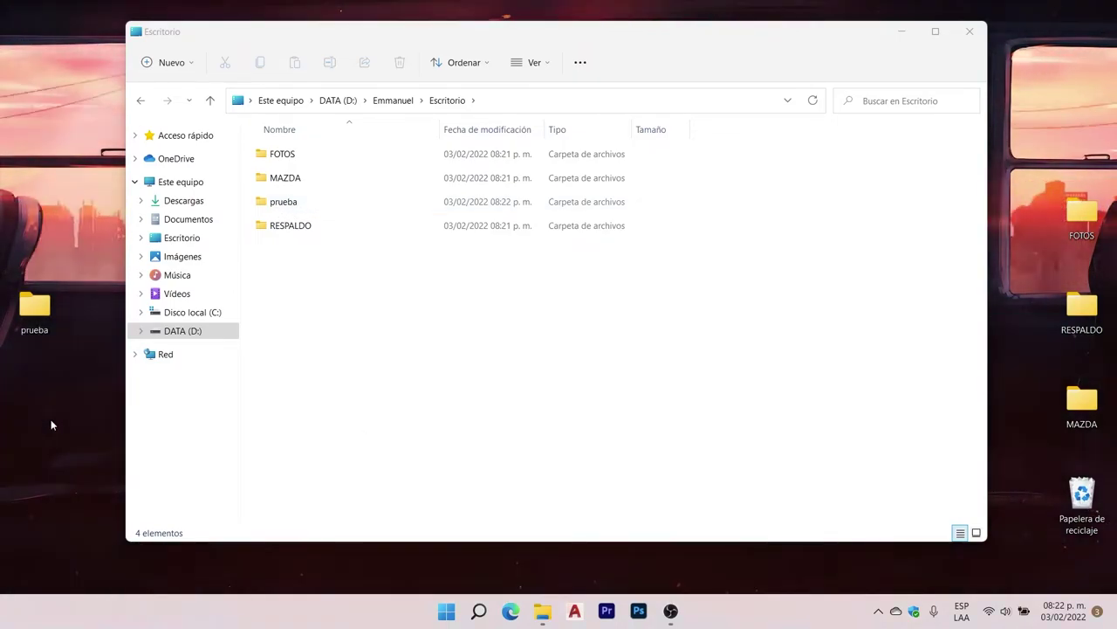
pyautogui.click(186, 278)
pyautogui.click(140, 102)
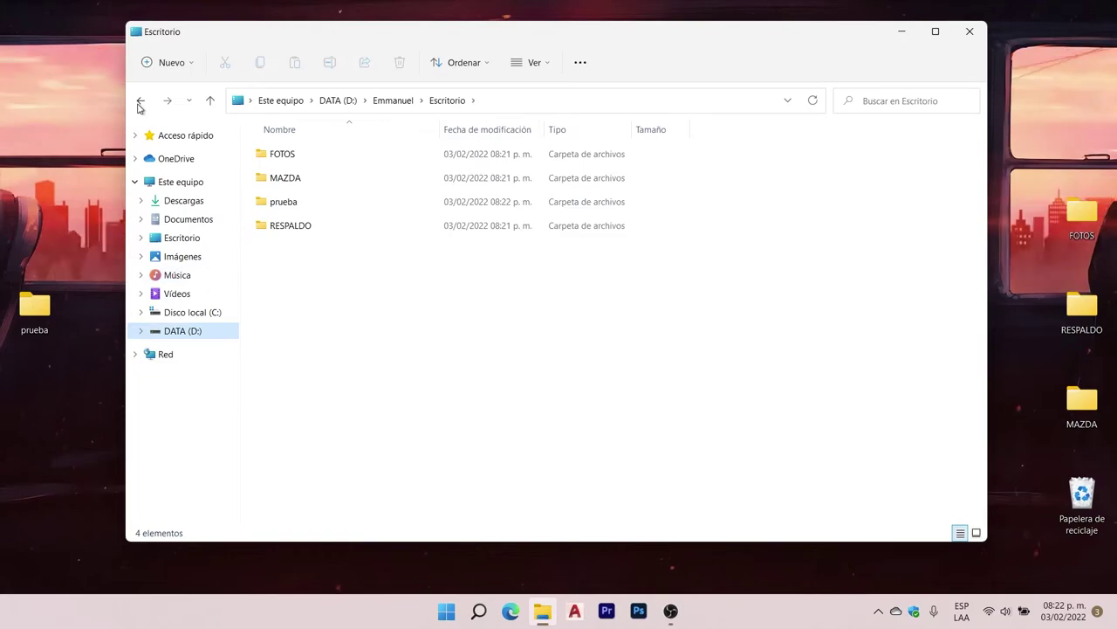
pyautogui.click(395, 101)
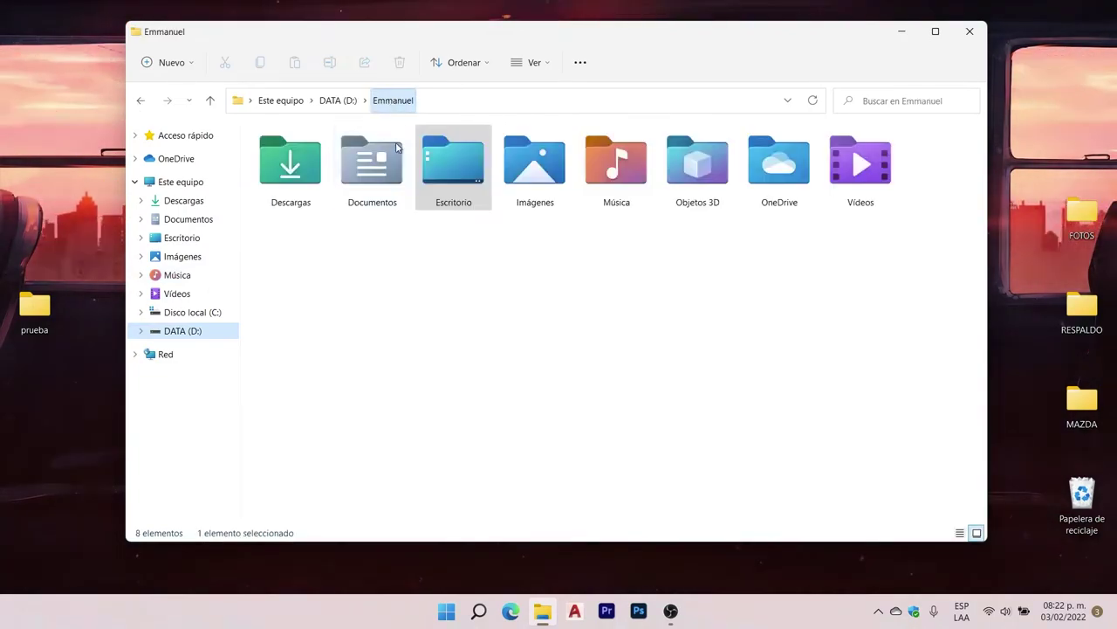
pyautogui.doubleClick(608, 180)
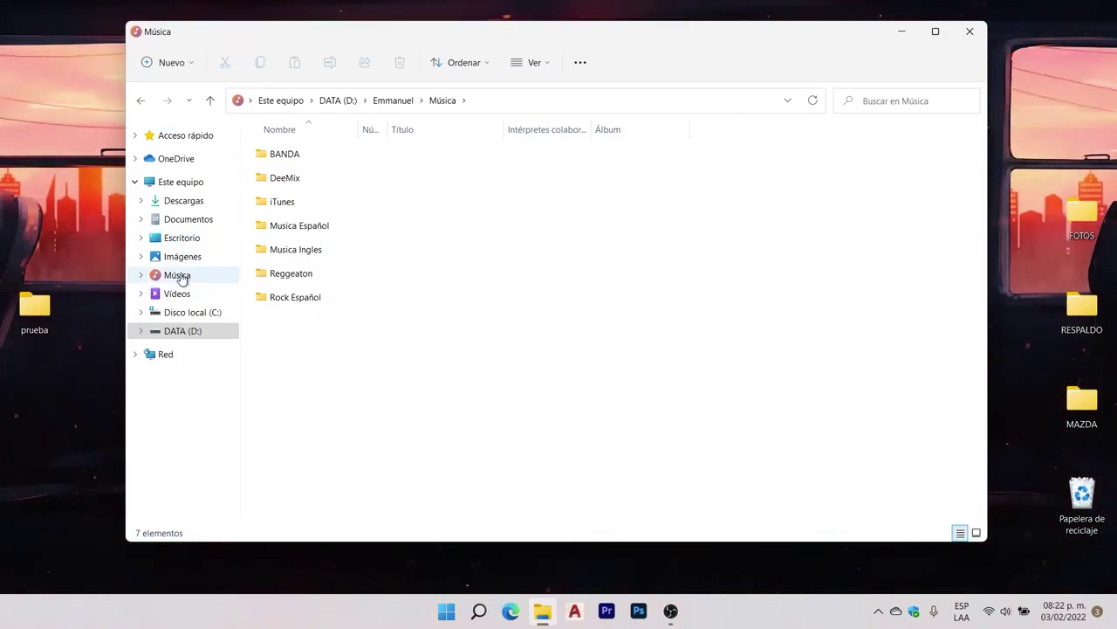
pyautogui.click(180, 276)
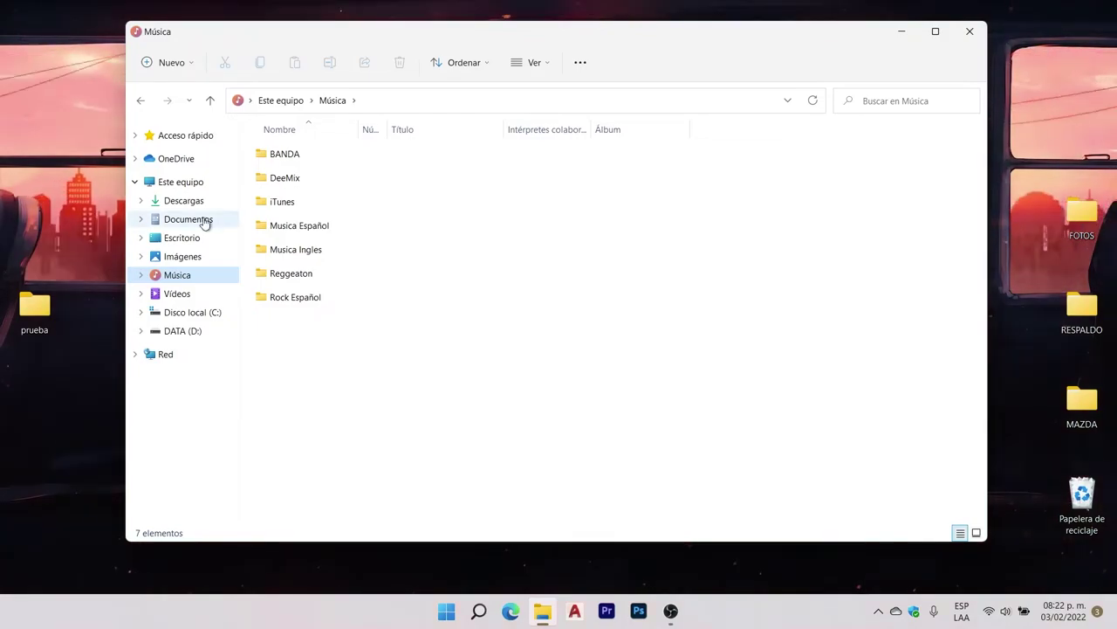
# Step: Check the original Music folder in the user profile under Usuarios on Disco local (C:) and return to the profile folder
pyautogui.click(188, 313)
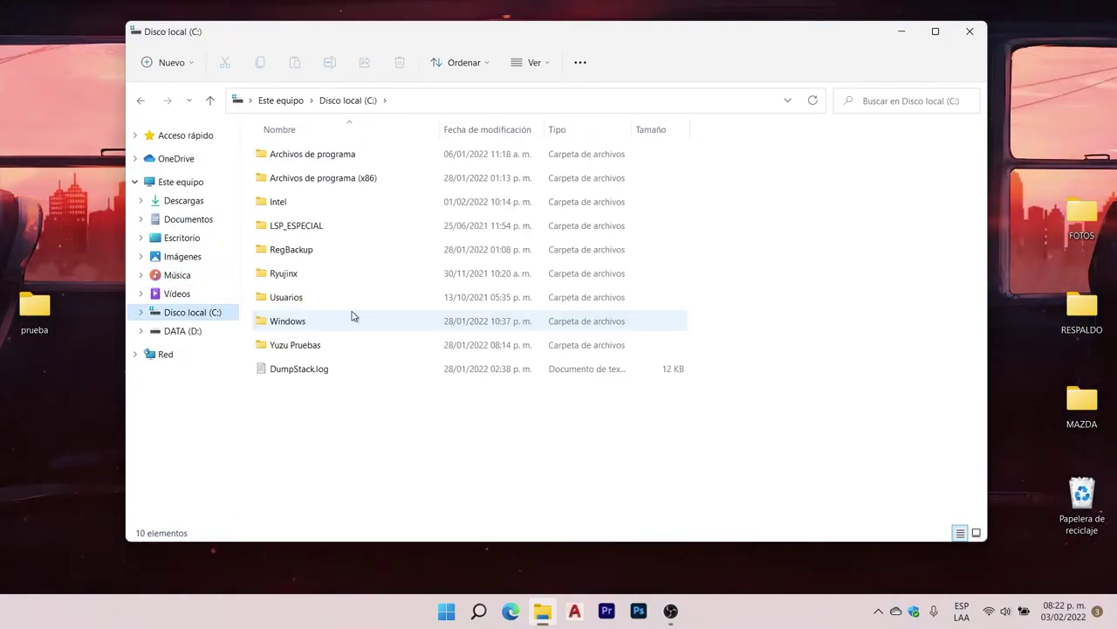
pyautogui.doubleClick(298, 299)
pyautogui.doubleClick(283, 179)
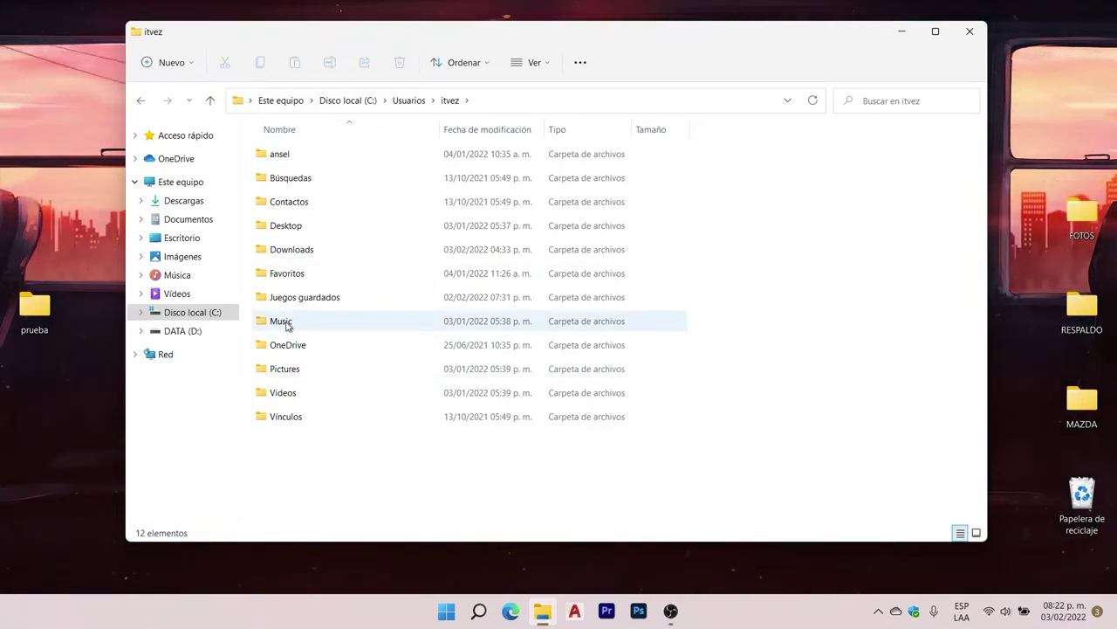
pyautogui.doubleClick(281, 322)
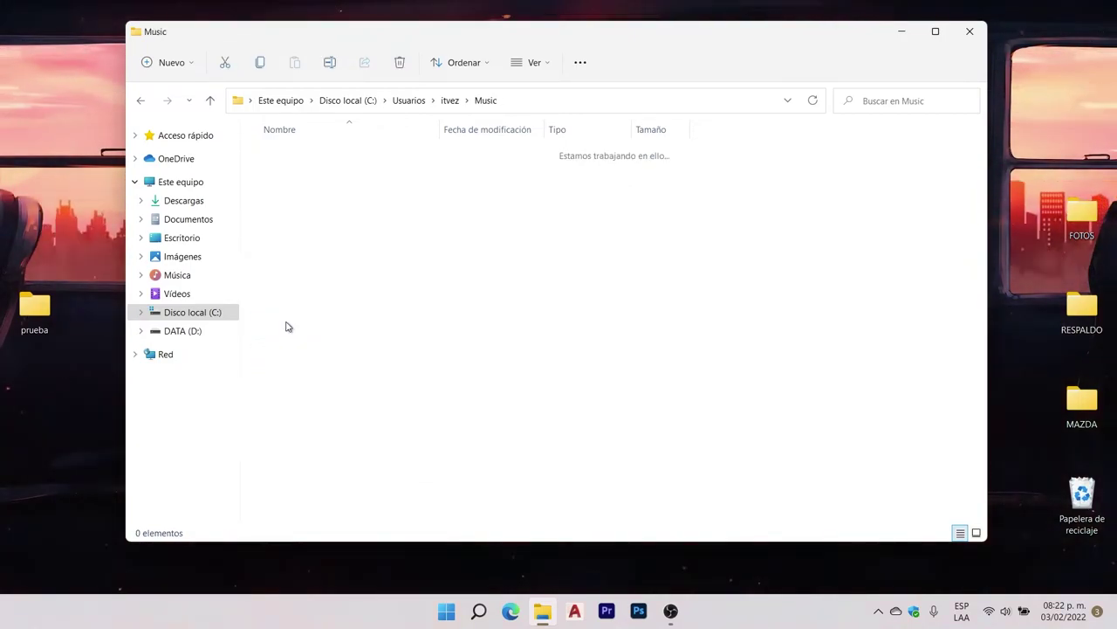
pyautogui.click(141, 101)
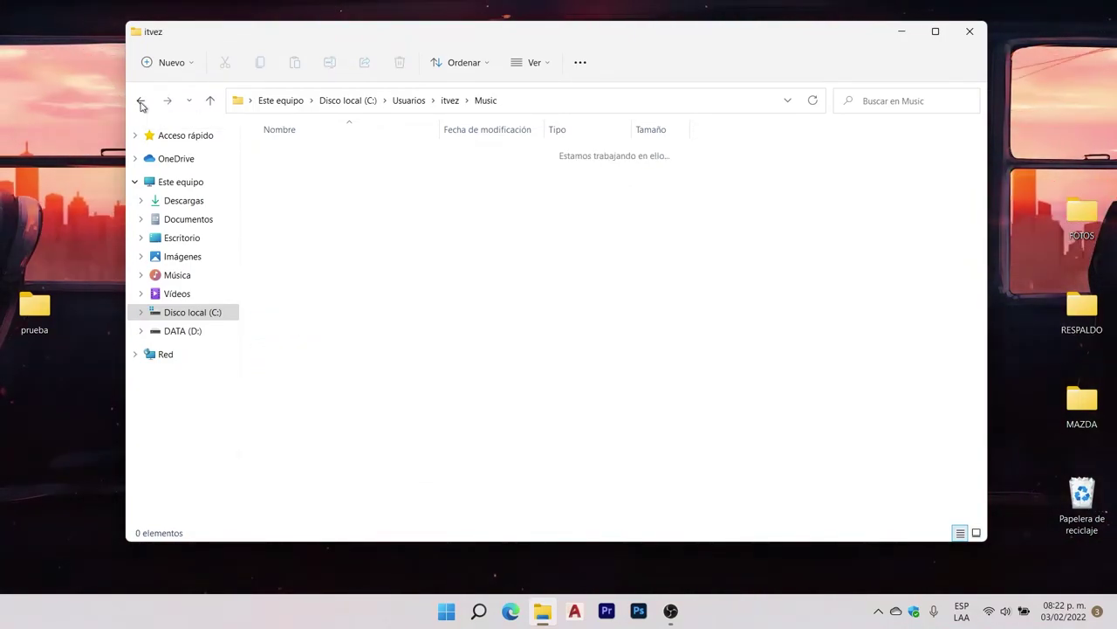
# Step: Open the personal folder on DATA (D:) to review the relocated system folders
pyautogui.click(214, 331)
pyautogui.click(329, 157)
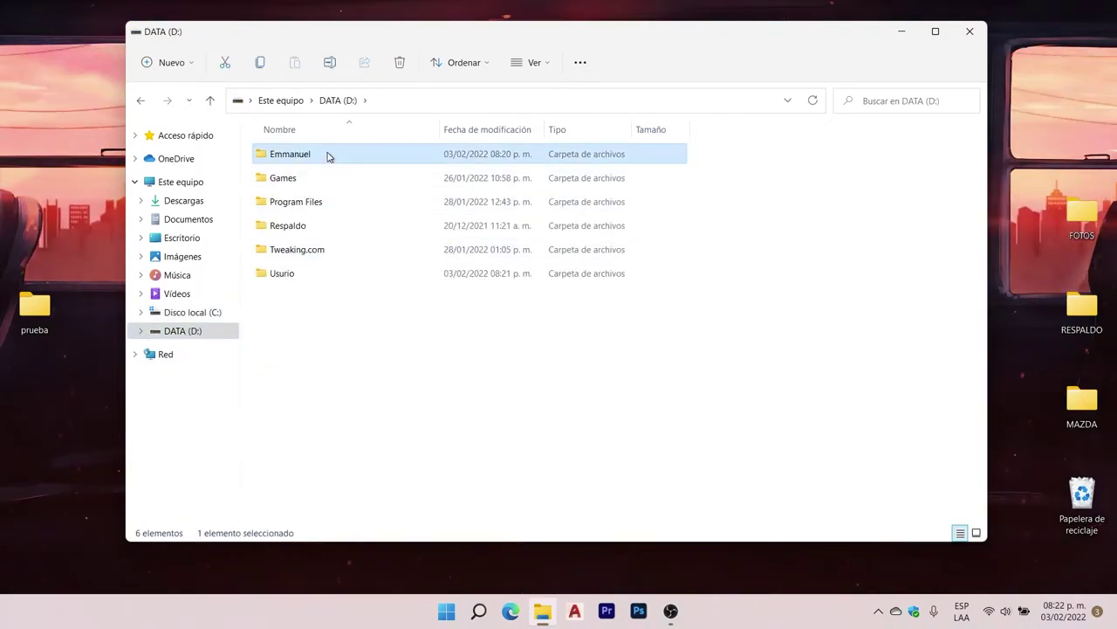
pyautogui.doubleClick(330, 156)
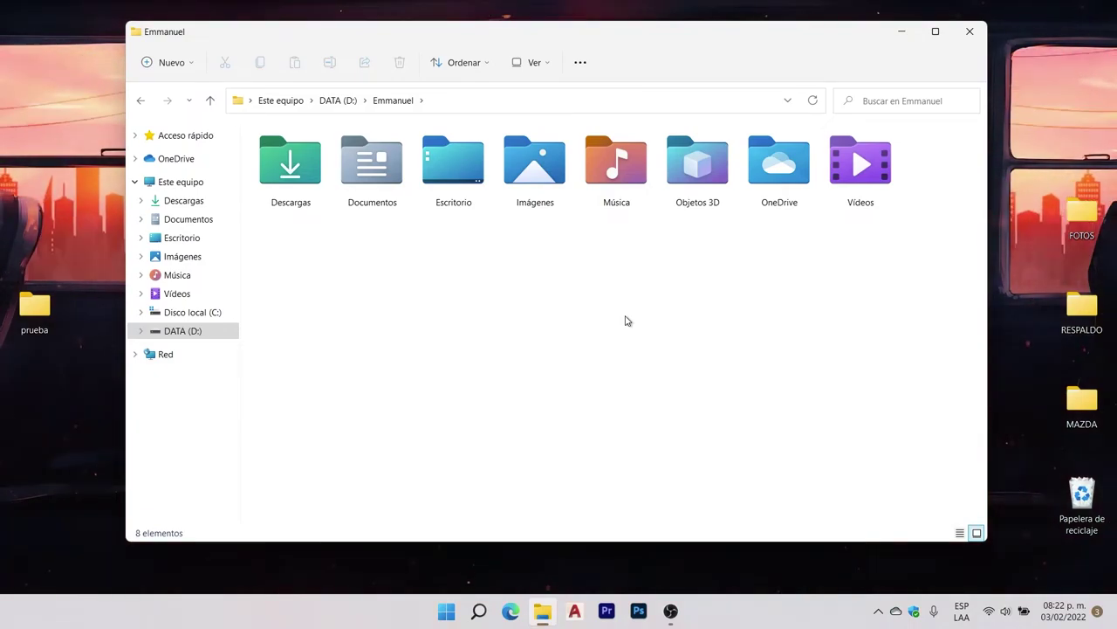
# Step: Show Este equipo and compare the available space on Disco local (C:) and DATA (D:)
pyautogui.click(178, 183)
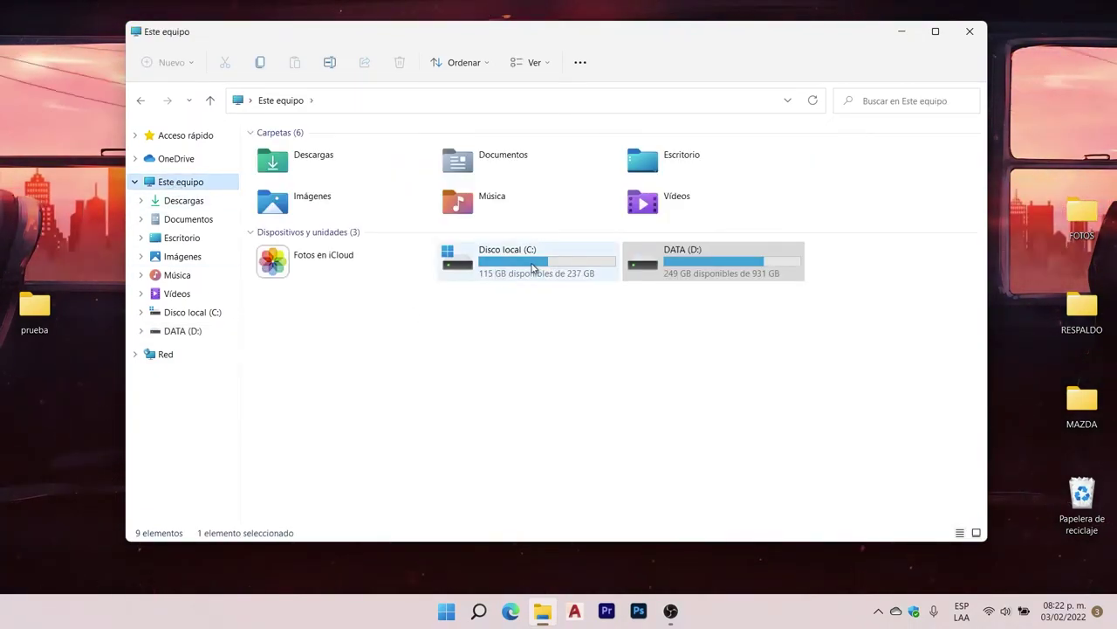
pyautogui.moveTo(709, 274)
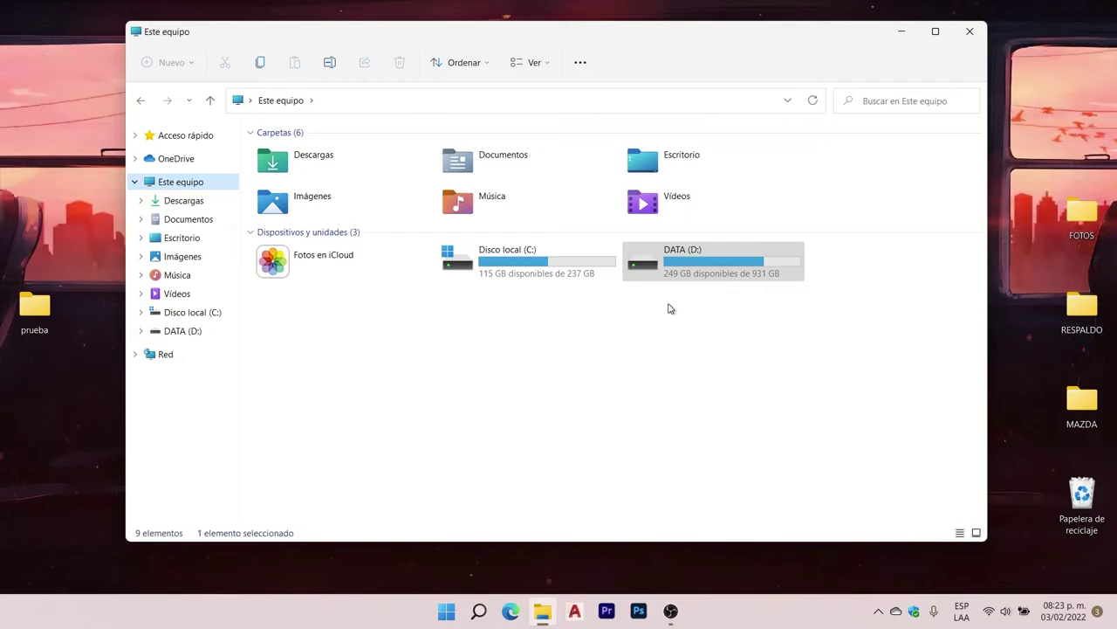
pyautogui.click(762, 345)
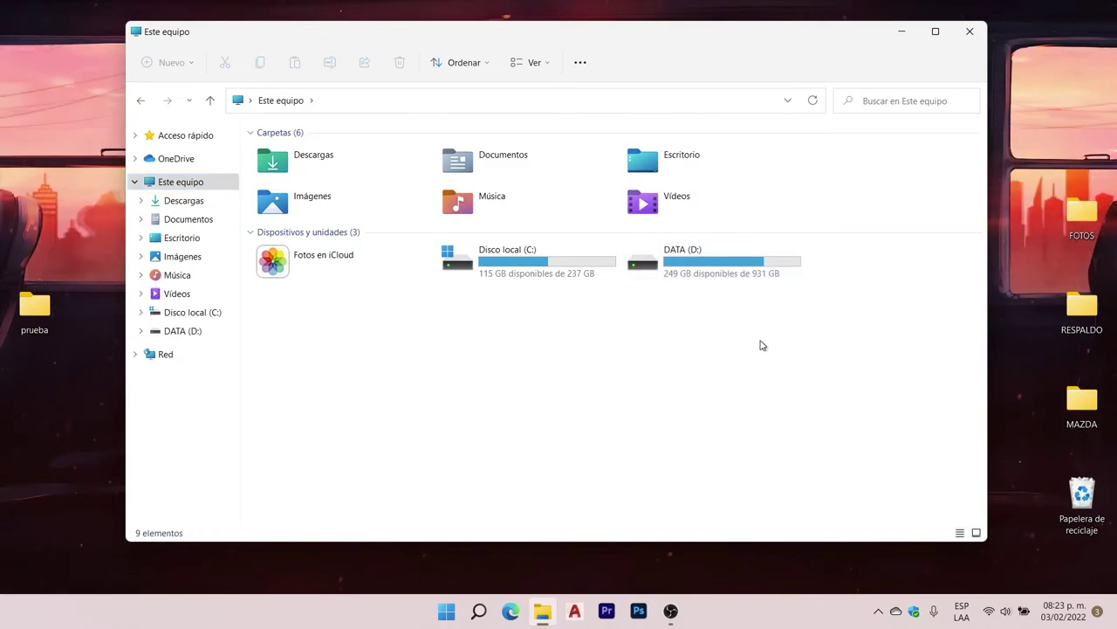